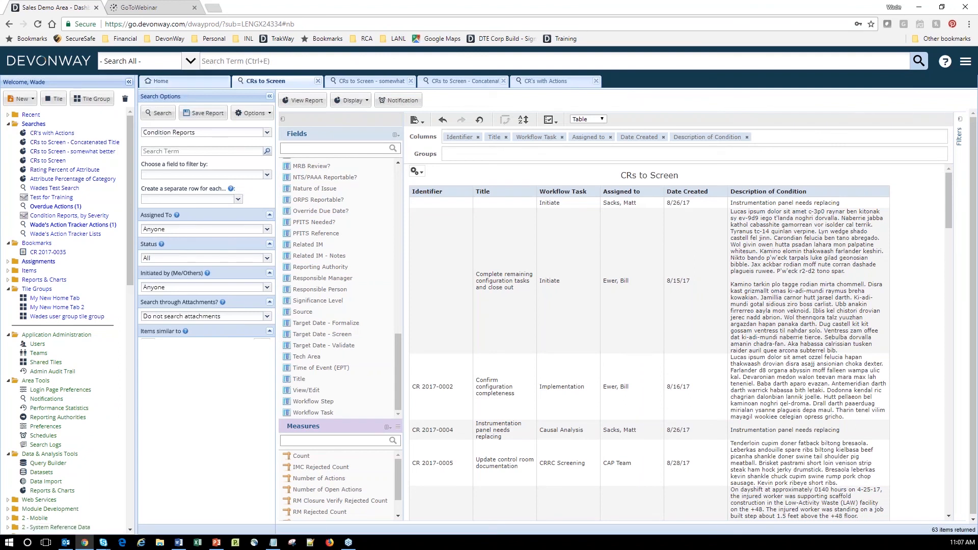
Collapse the navigation sidebar and review the CRs to Screen report, including its Description of Condition column and data detail options.
left_click(129, 82)
left_click(654, 192)
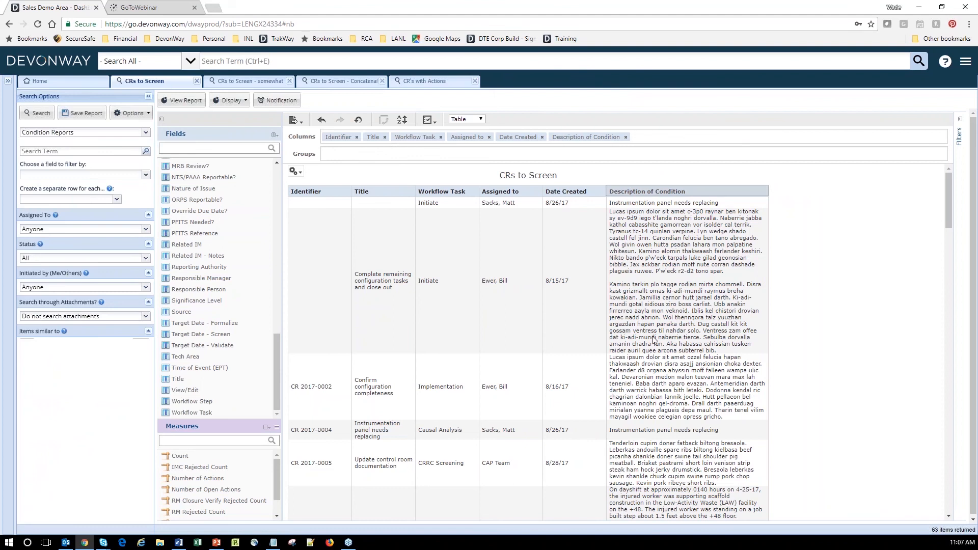
scroll(684, 329, "down", 5)
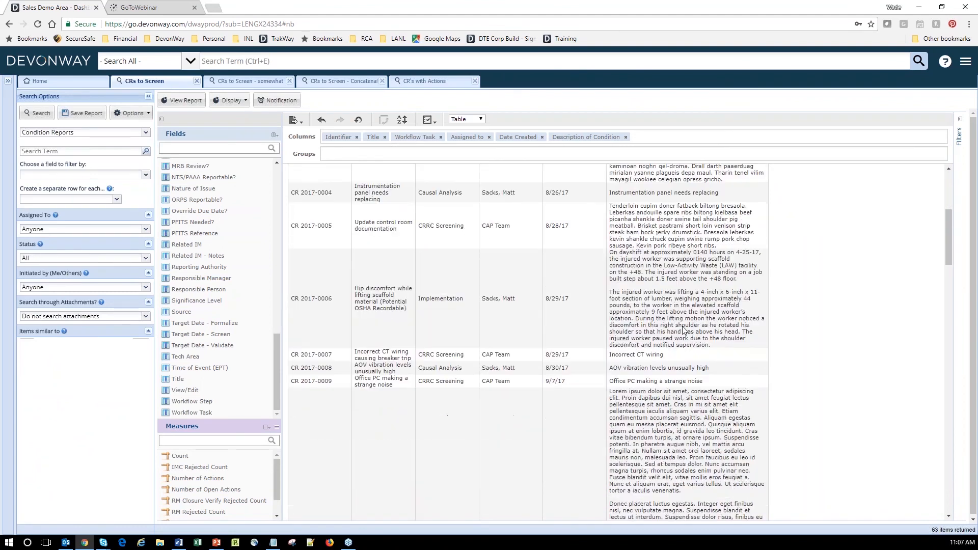
scroll(684, 330, "down", 5)
scroll(684, 329, "down", 3)
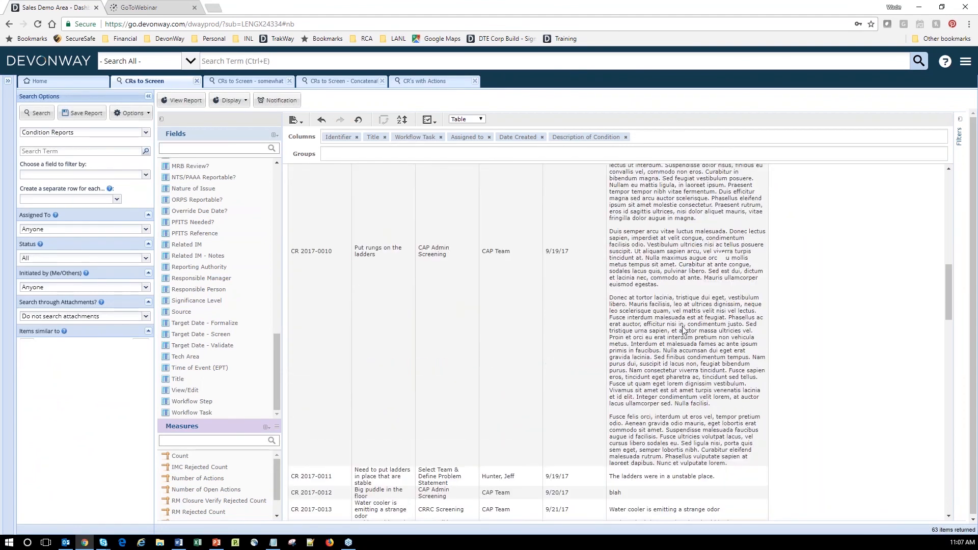
scroll(684, 330, "up", 15)
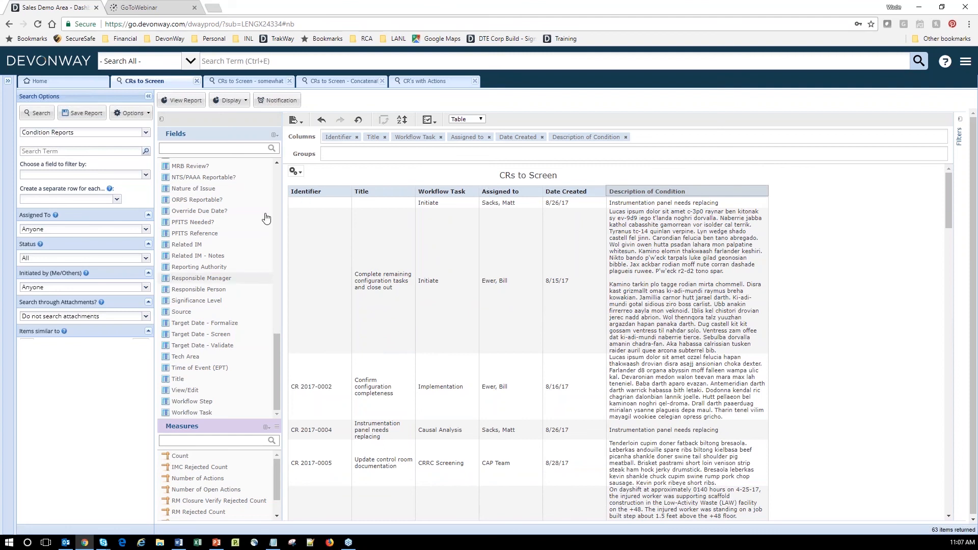
left_click(295, 171)
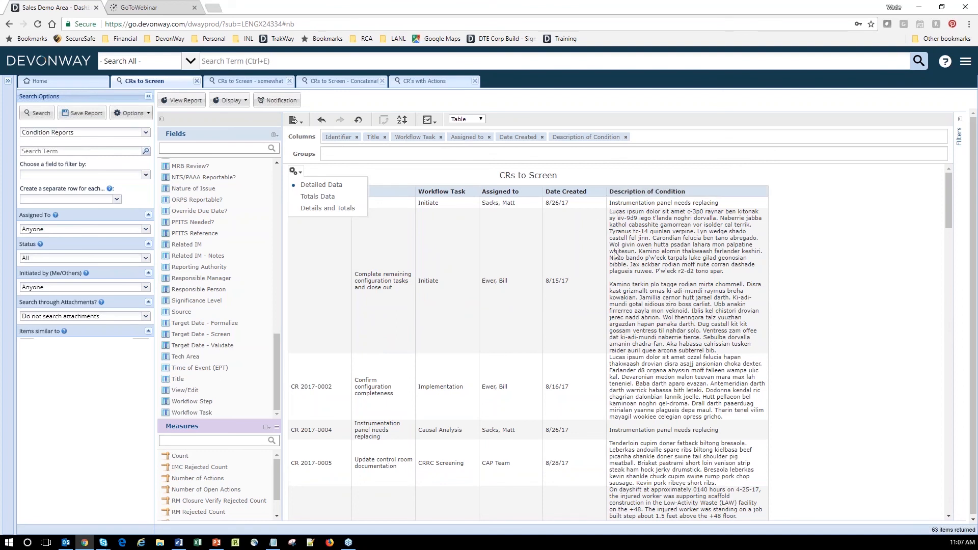
left_click(809, 221)
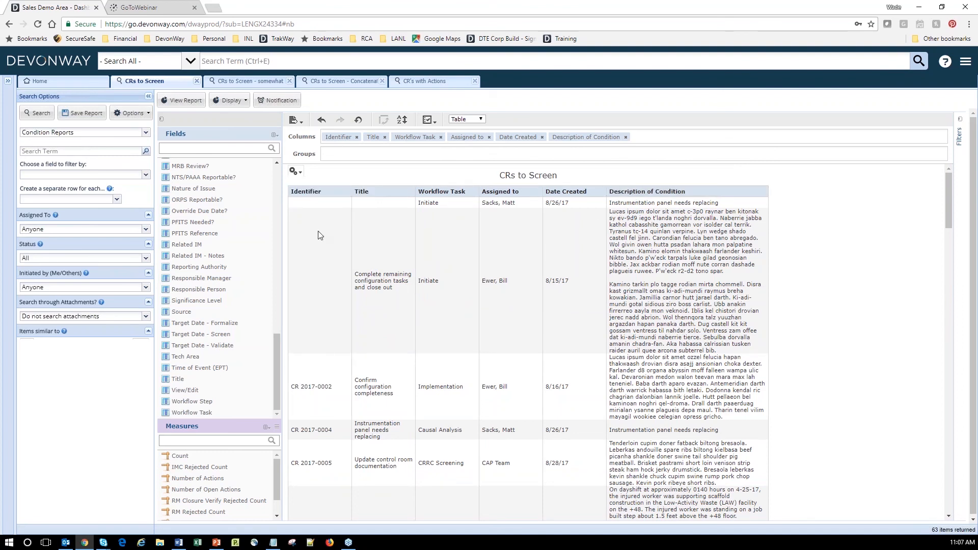
Switch to the "CRs to Screen - somewhat better" report and examine how its condition reports are grouped.
left_click(247, 83)
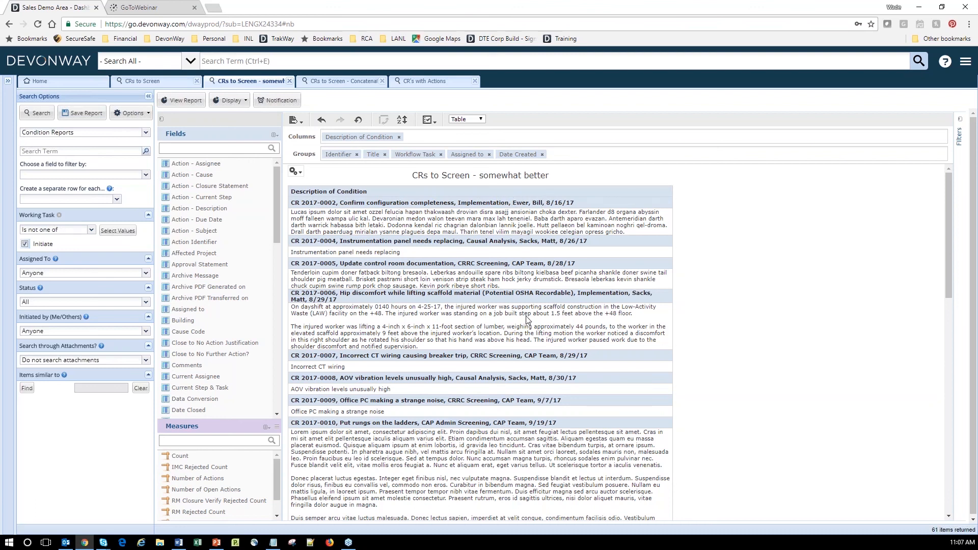
scroll(526, 320, "down", 3)
scroll(527, 319, "down", 9)
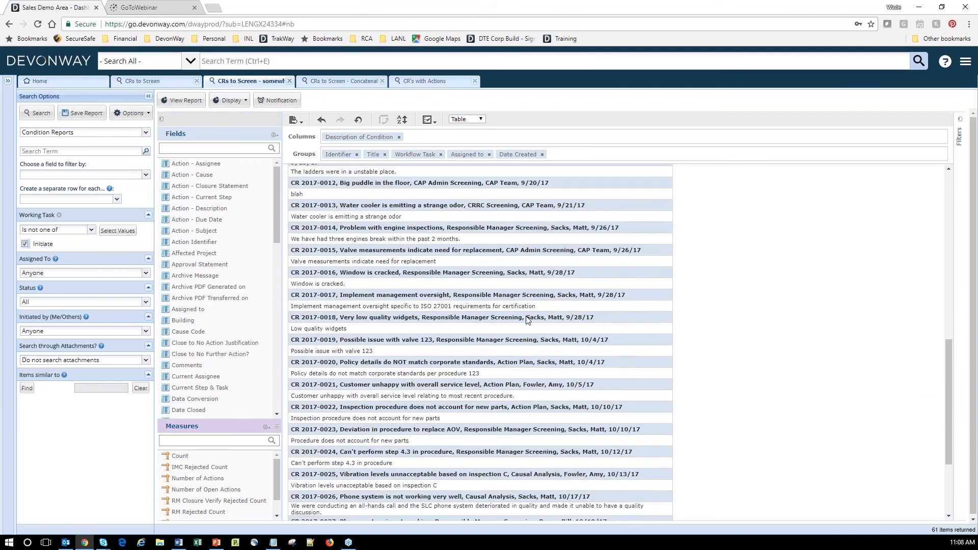
scroll(526, 320, "up", 3)
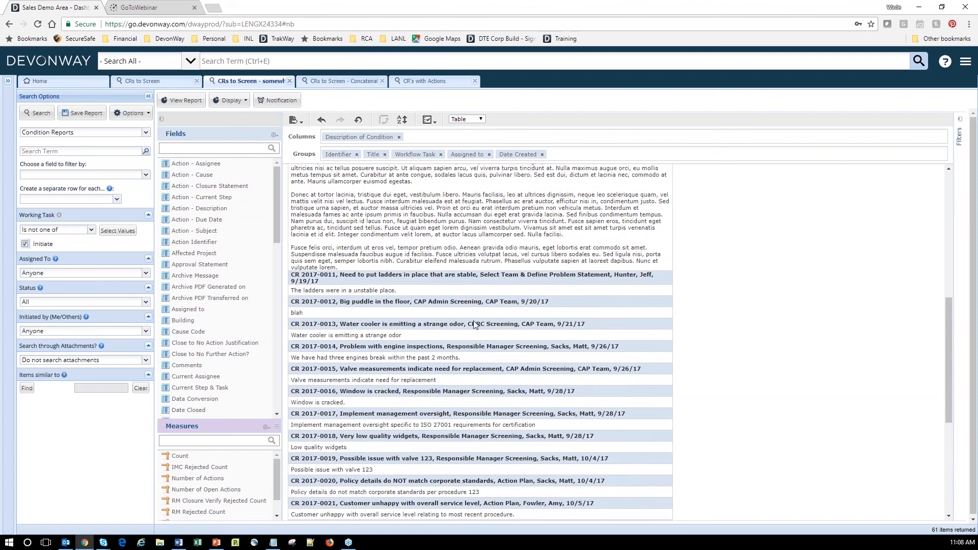
scroll(475, 325, "up", 4)
scroll(474, 325, "down", 4)
scroll(604, 352, "up", 10)
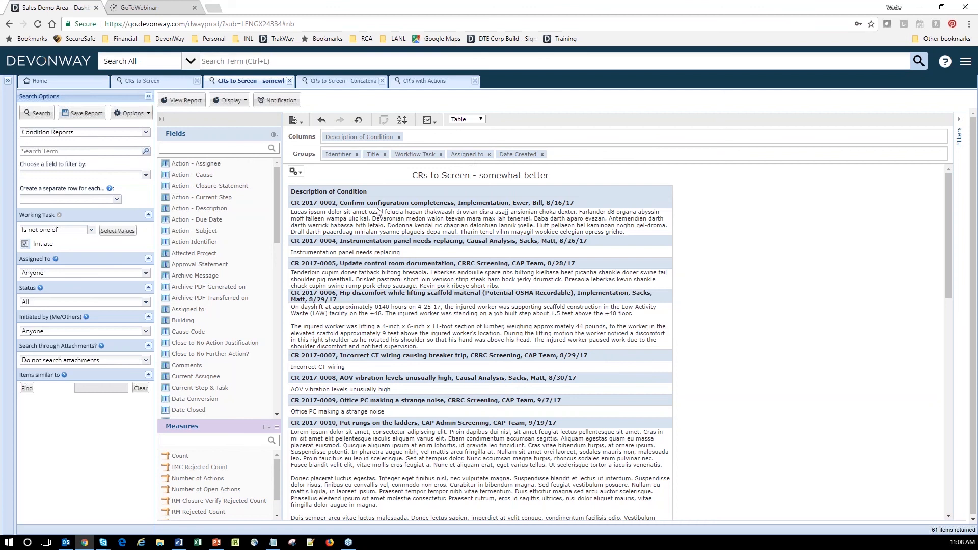
Switch to the concatenated title report and view the blank calculated field form without creating a field.
left_click(337, 85)
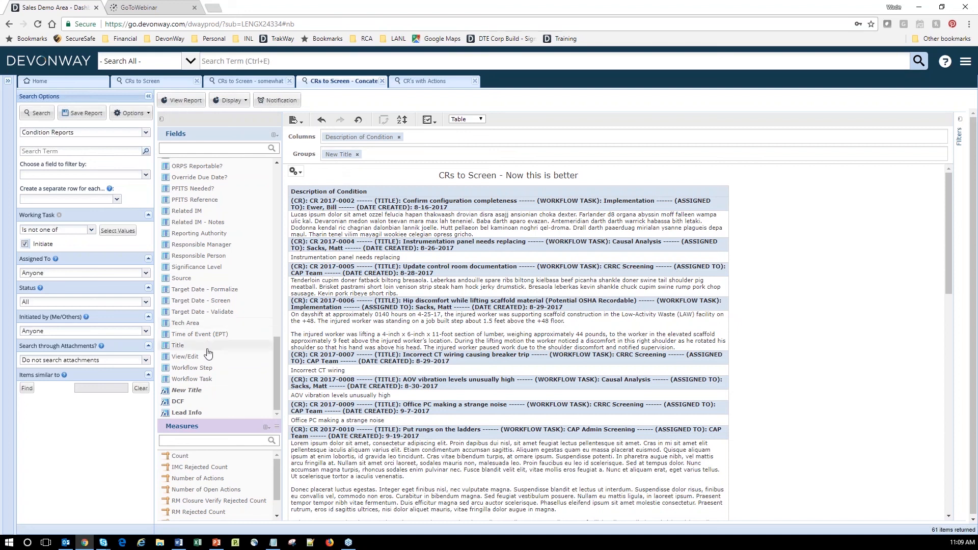
left_click(275, 135)
left_click(273, 134)
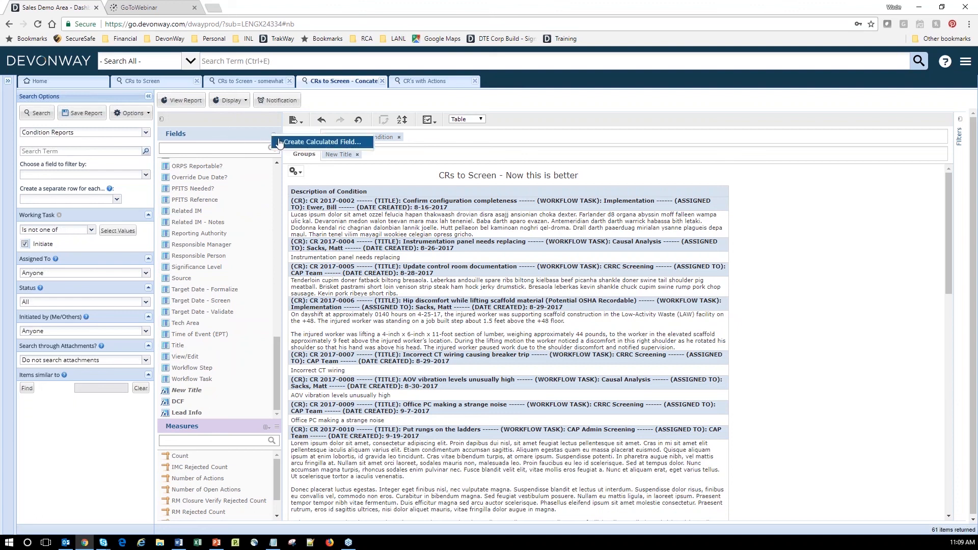
left_click(279, 142)
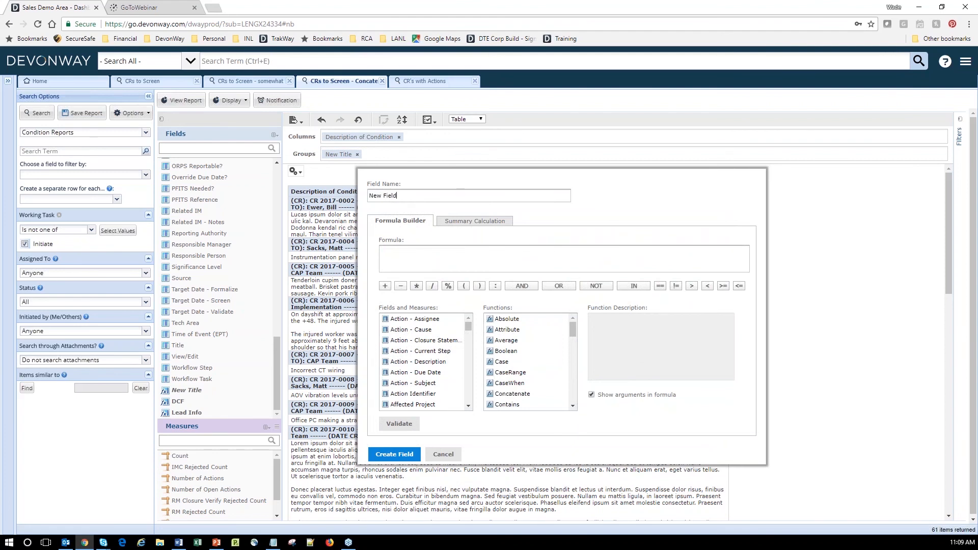
left_click(451, 455)
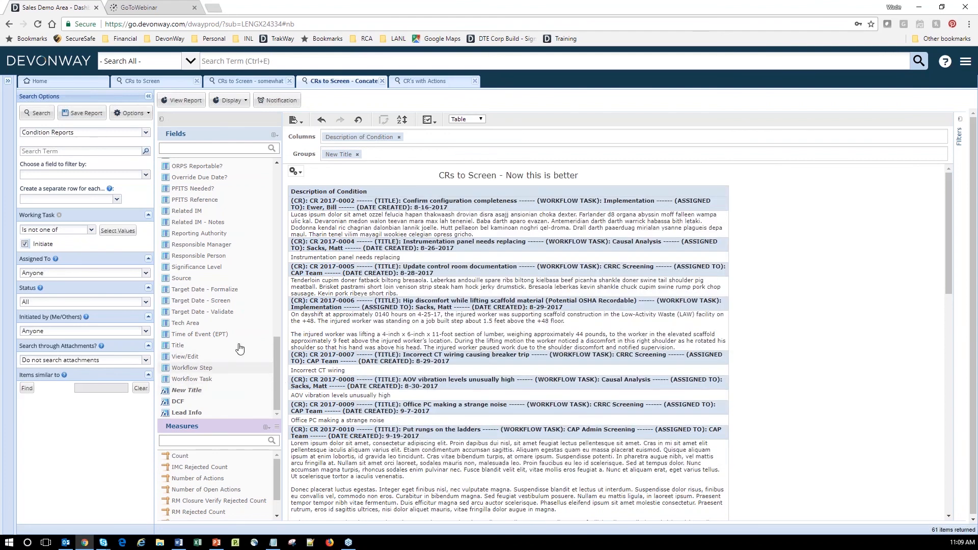
Examine the Concatenate formula of the New Title calculated field and the function's description, leaving the field unmodified.
right_click(189, 392)
left_click(206, 437)
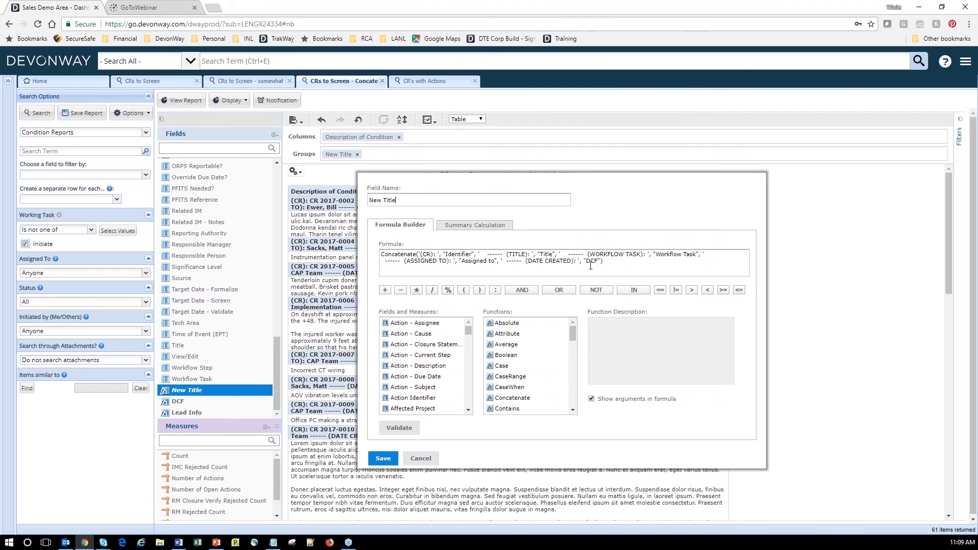
left_click_drag(604, 261, 382, 254)
left_click(382, 254)
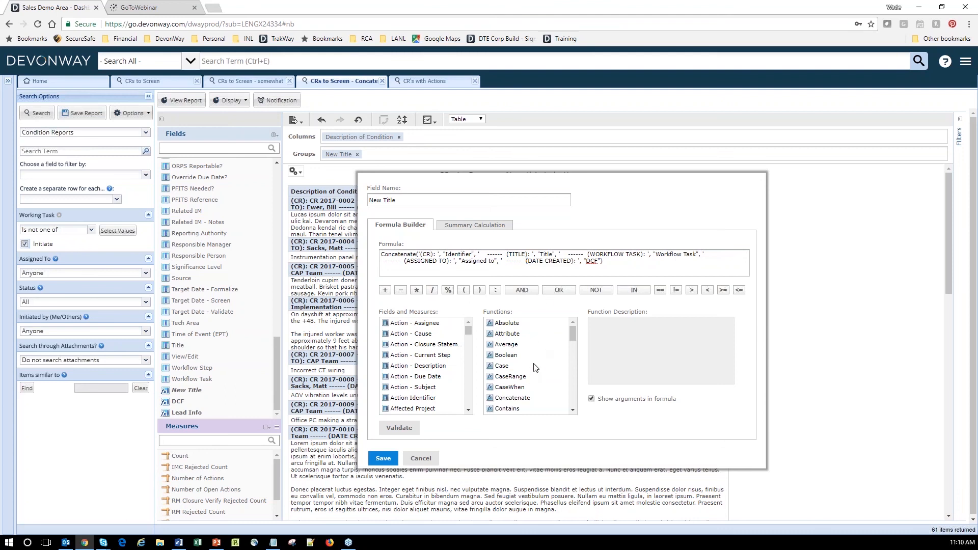
left_click(531, 401)
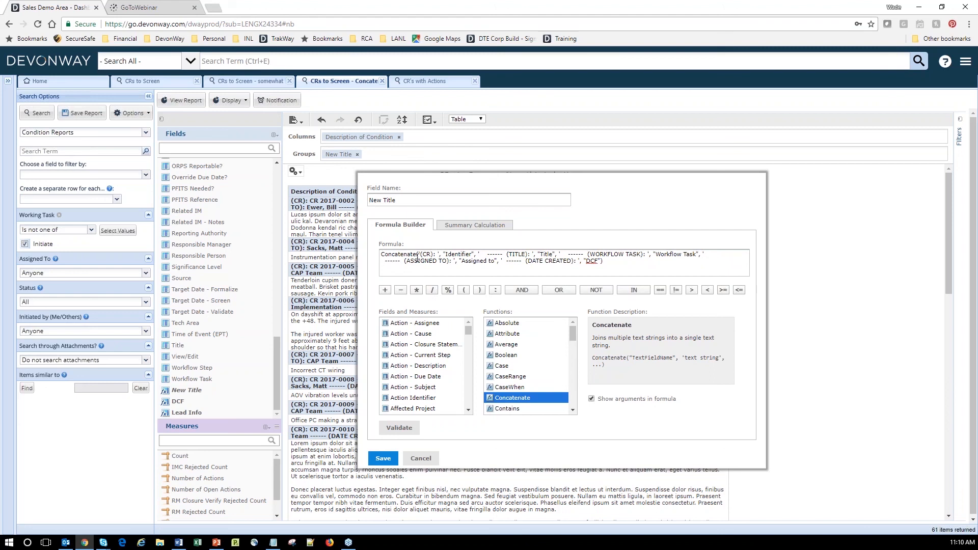
left_click_drag(421, 254, 436, 254)
left_click_drag(445, 254, 471, 251)
left_click(481, 254)
left_click_drag(480, 254, 525, 255)
left_click(525, 256)
left_click(422, 458)
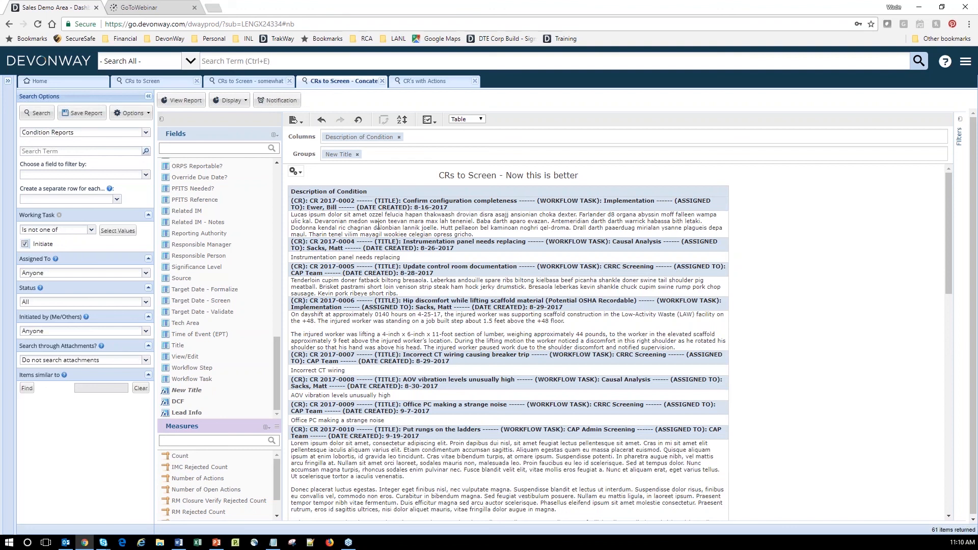
Reopen the New Title calculated field's definition to view its formula, and close it without saving.
left_click(217, 393)
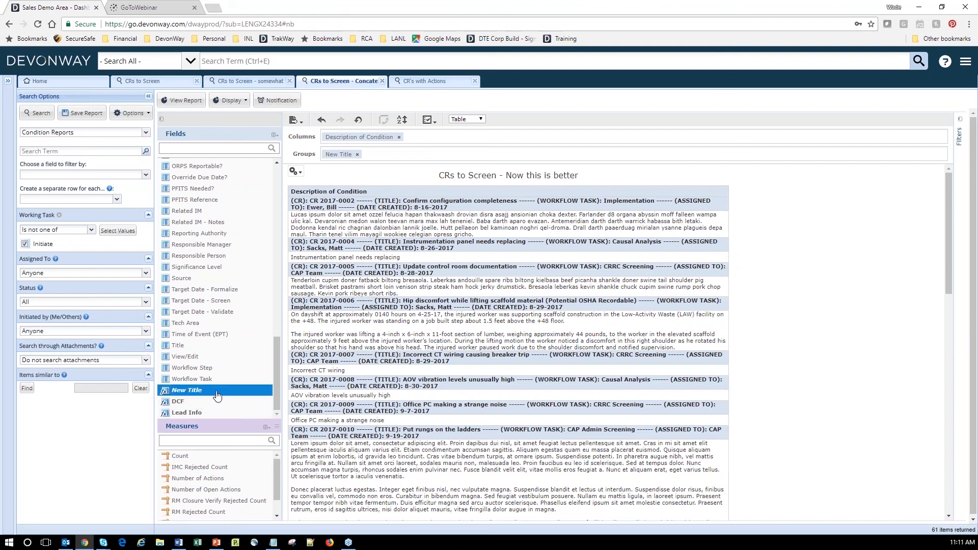
right_click(216, 393)
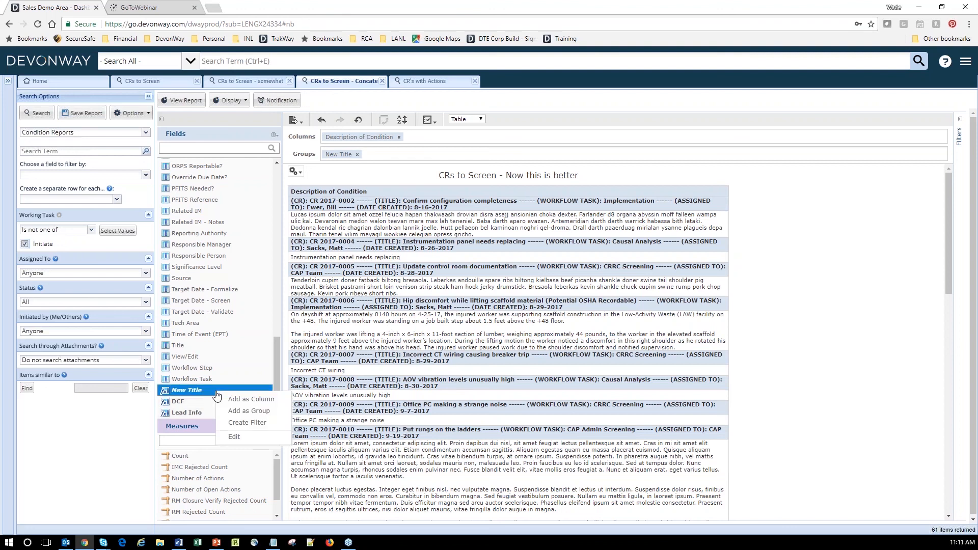
left_click(245, 438)
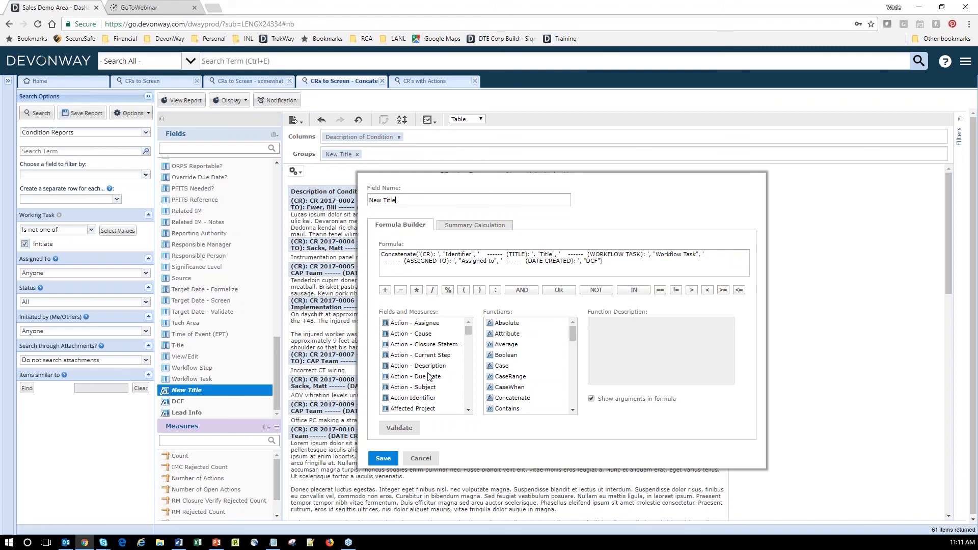
left_click(421, 458)
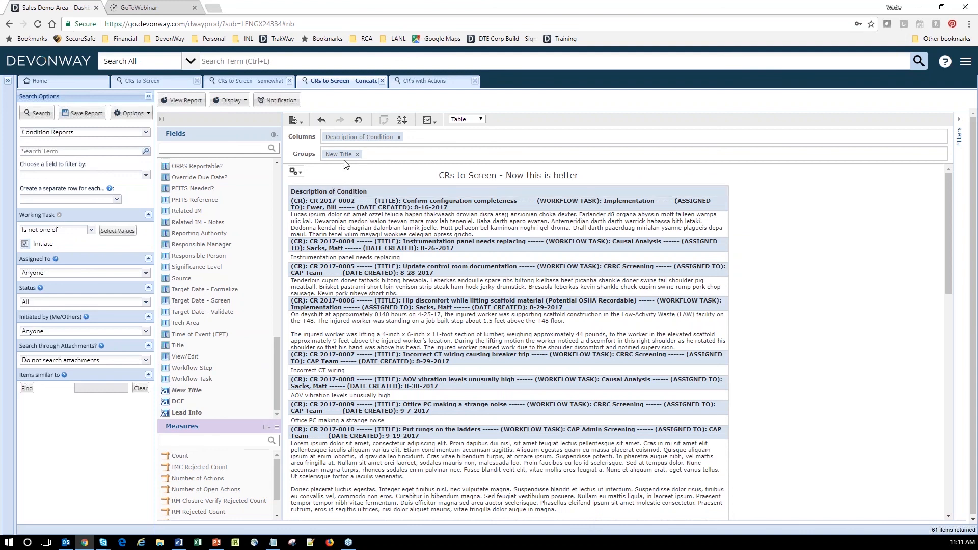
Try showing New Title as a widened column instead of a group, and move it back to the groups.
left_click_drag(342, 160, 433, 139)
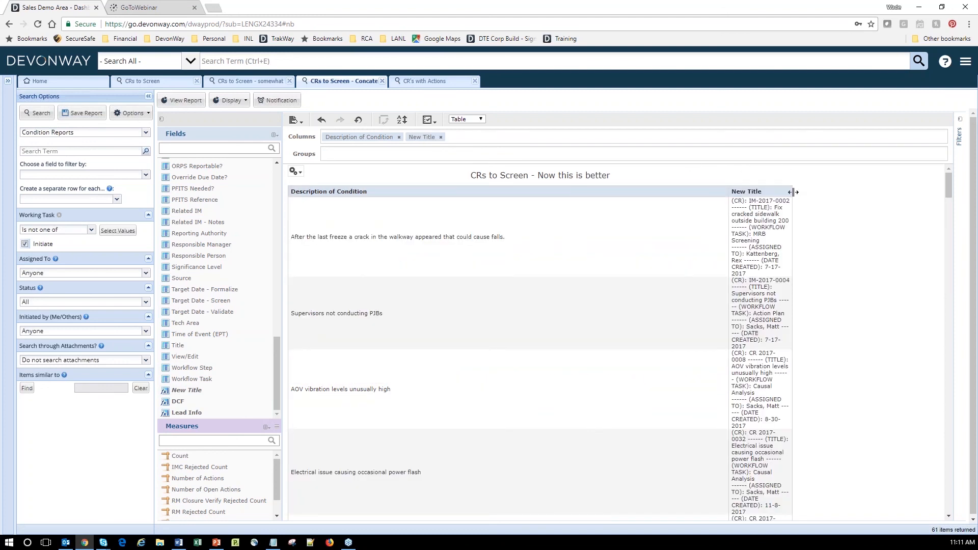
left_click_drag(796, 196, 901, 196)
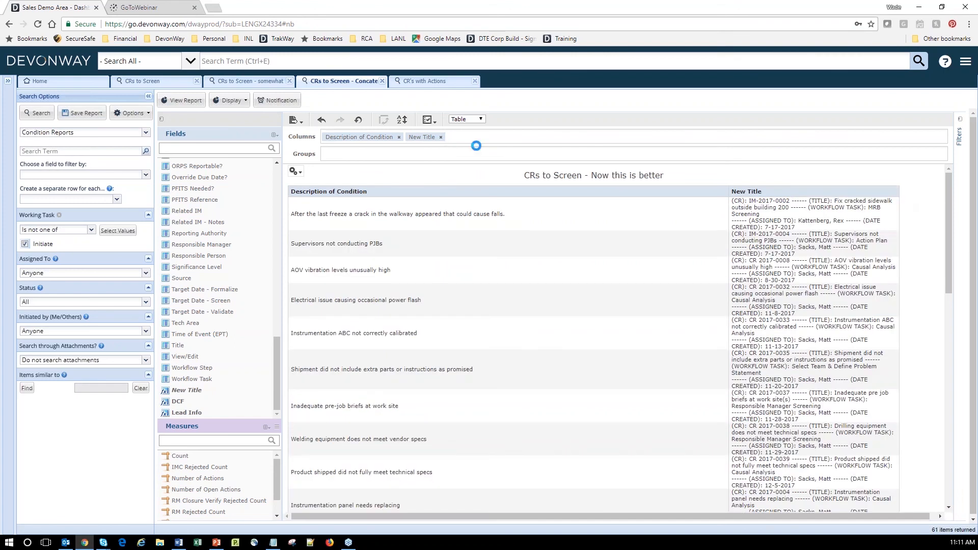
left_click_drag(432, 145, 363, 154)
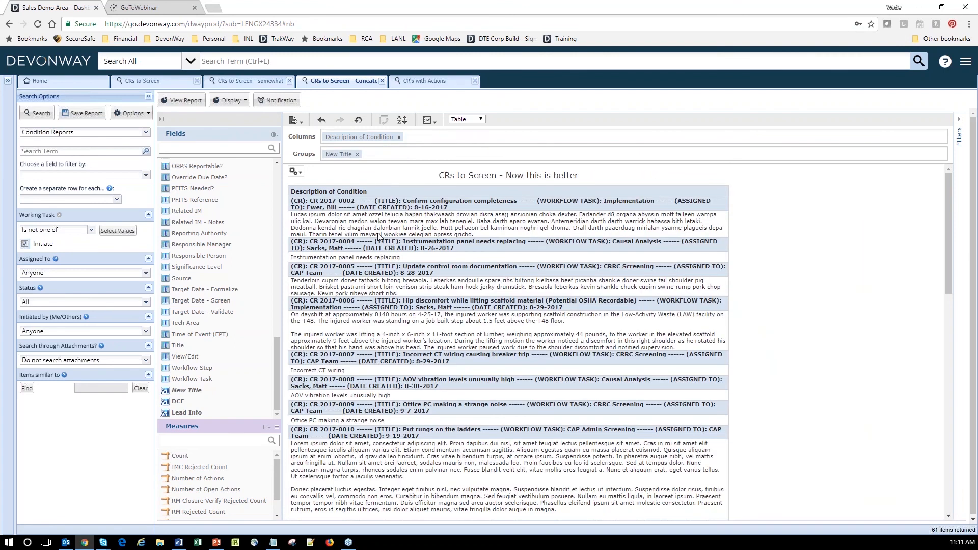
Indent the condition text by adding two Spacer measures as columns before Description of Condition.
scroll(367, 370, "down", 3)
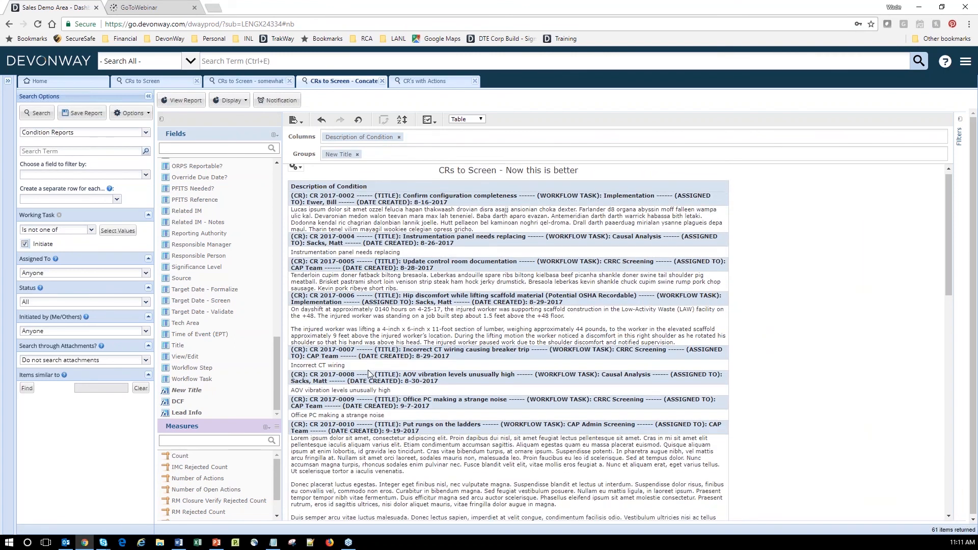
scroll(369, 373, "up", 3)
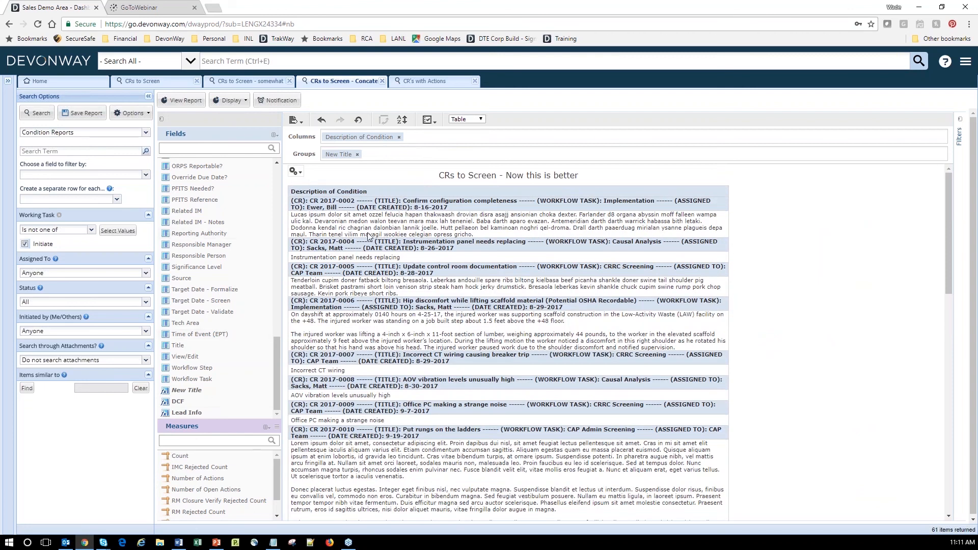
scroll(239, 483, "down", 2)
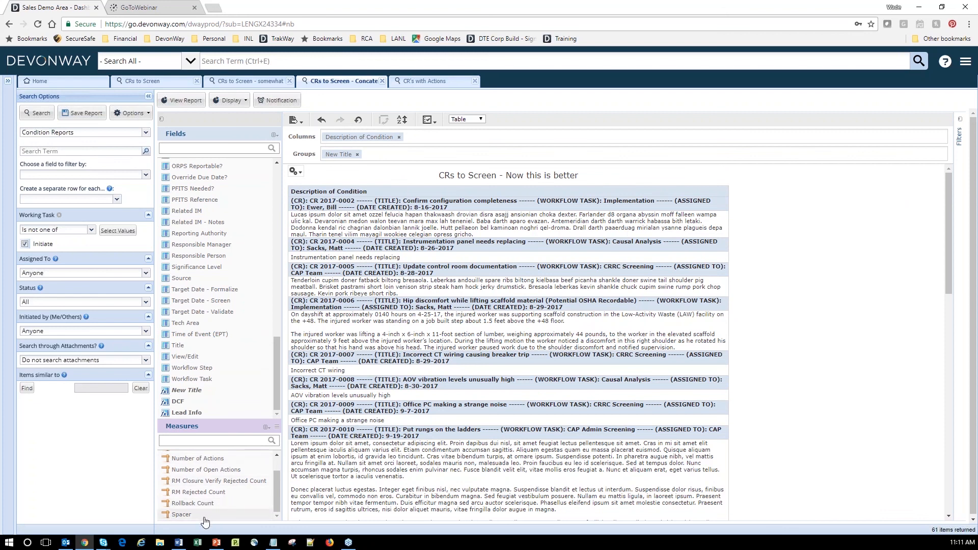
left_click_drag(450, 245, 341, 143)
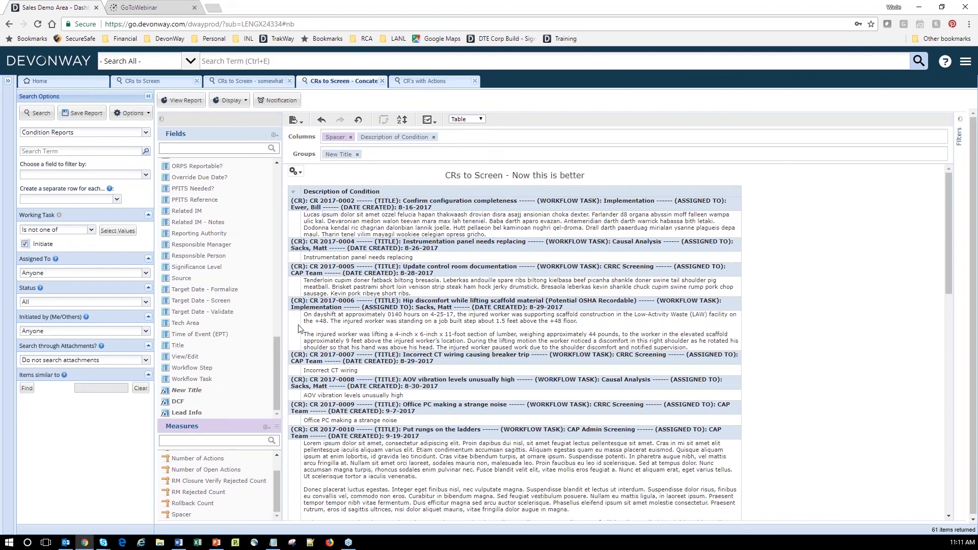
left_click_drag(207, 522, 372, 141)
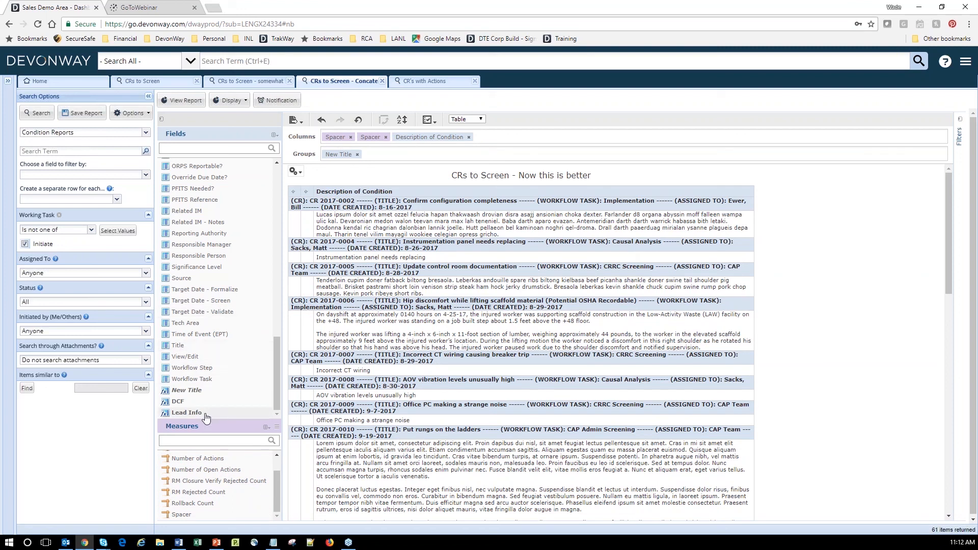
Add Lead Info, Lead Person and Lead Department as columns after Description of Condition, and remove the Lead Info column.
left_click_drag(206, 417, 421, 293)
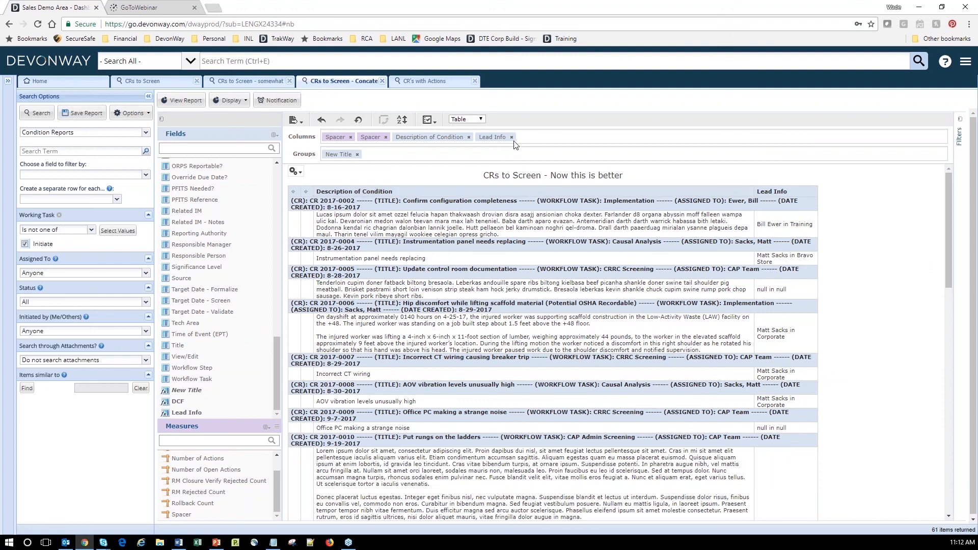
scroll(209, 377, "up", 5)
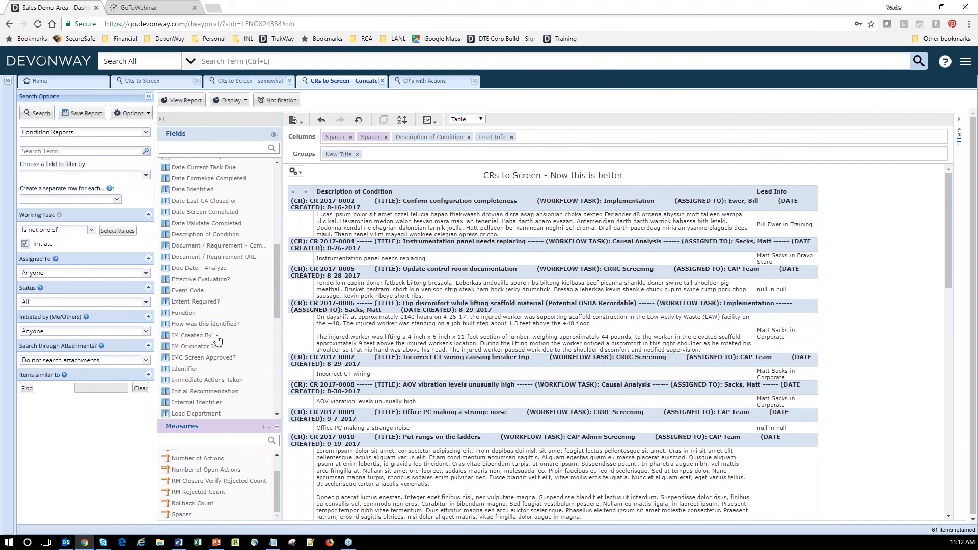
scroll(217, 338, "down", 3)
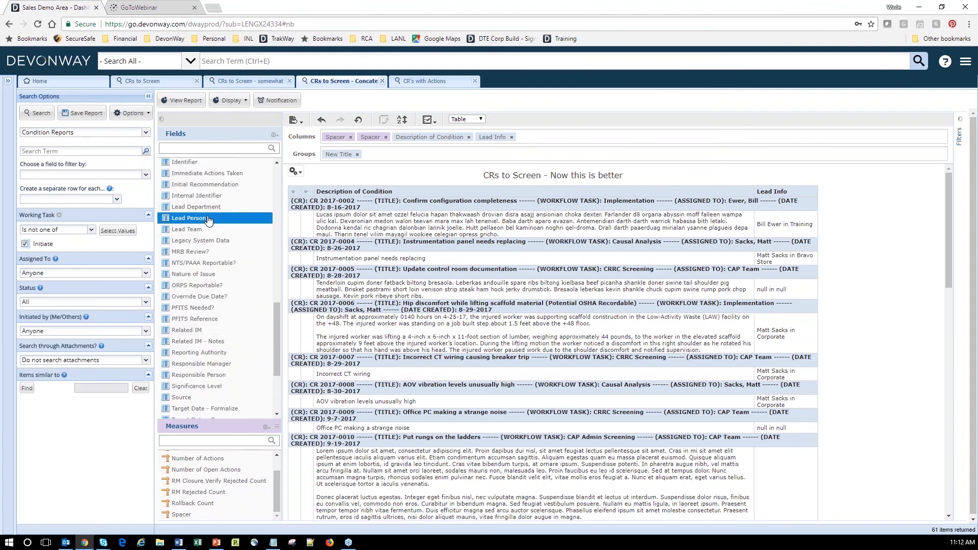
double_click(215, 210)
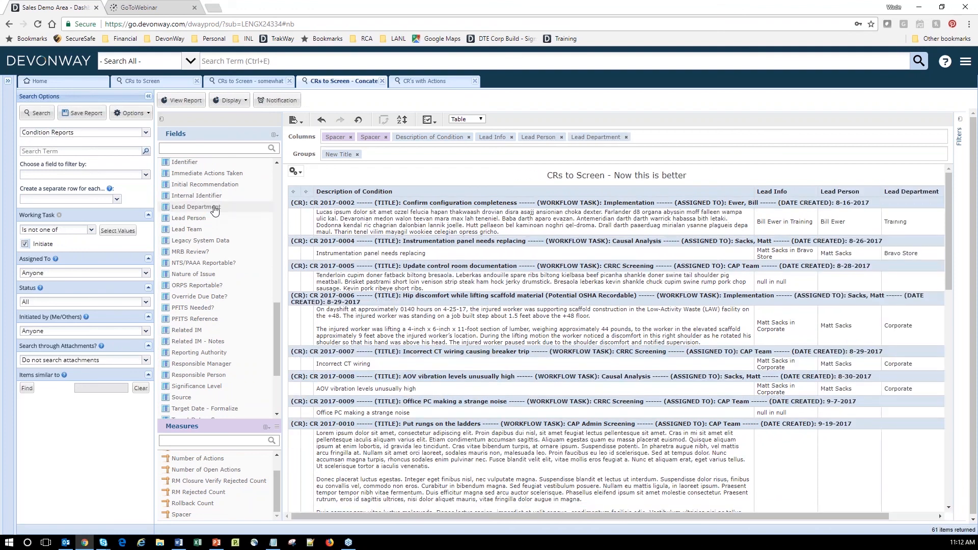
left_click(511, 137)
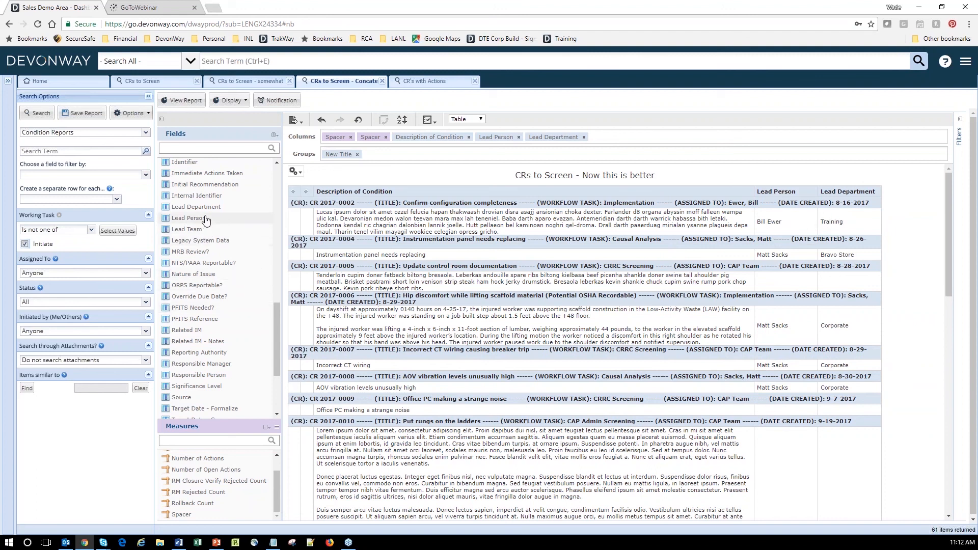
Add Lead Info as a column after Lead Department, and remove the separate Lead Person and Lead Department columns.
scroll(208, 363, "down", 3)
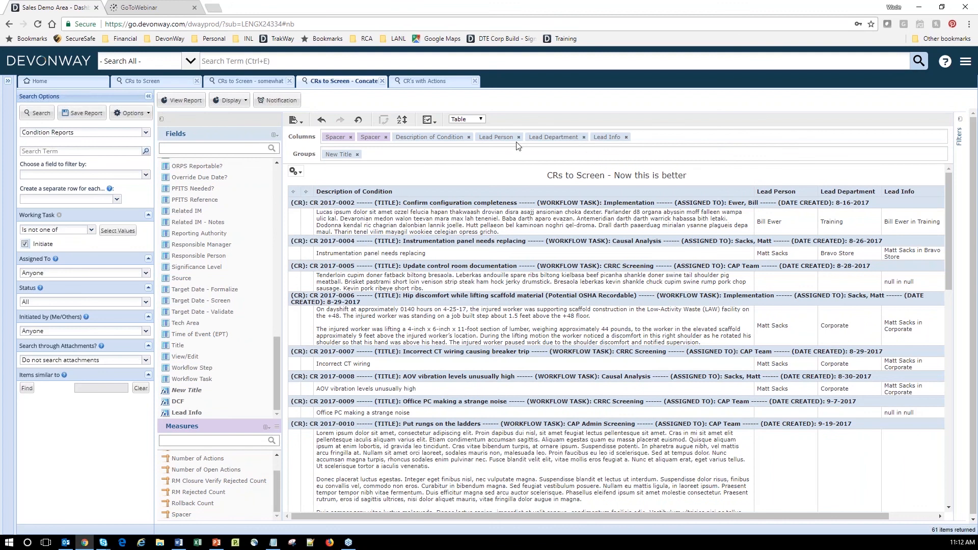
left_click(519, 137)
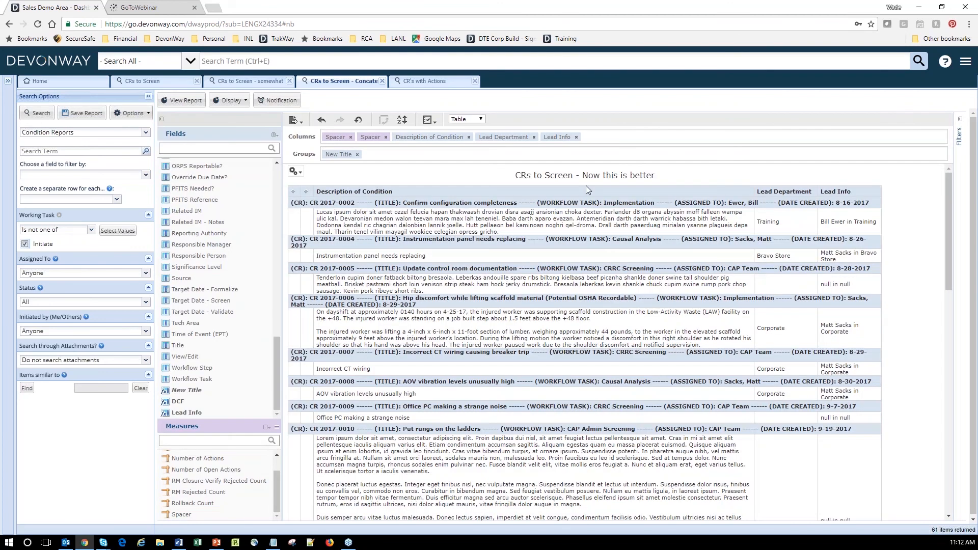
left_click(533, 138)
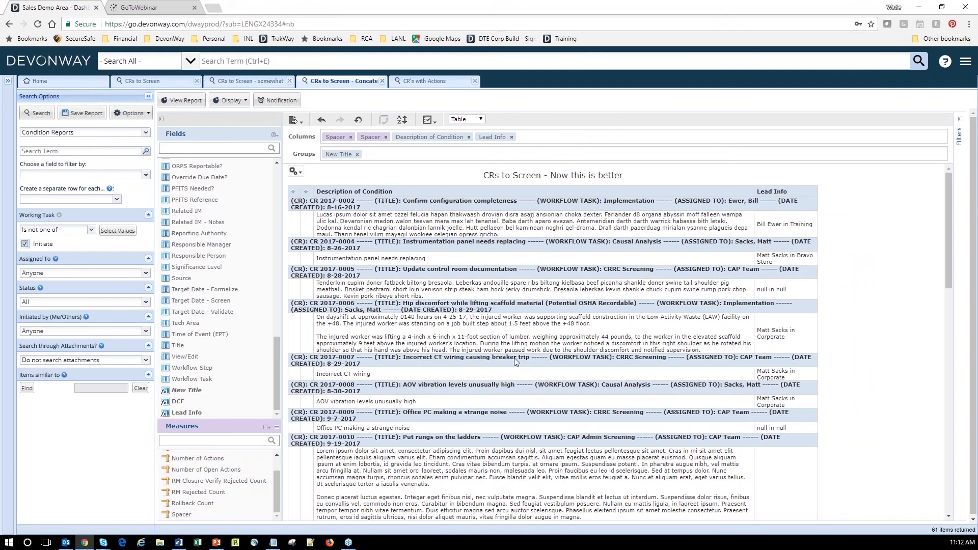
Open the New Title field's definition, highlight the DCF reference in its Concatenate formula, and close it without saving.
left_click(204, 390)
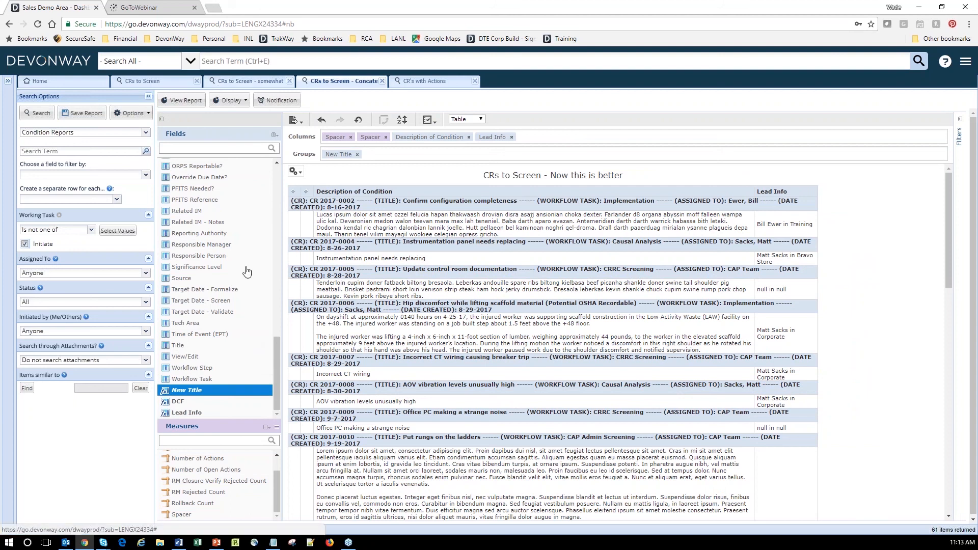
right_click(213, 394)
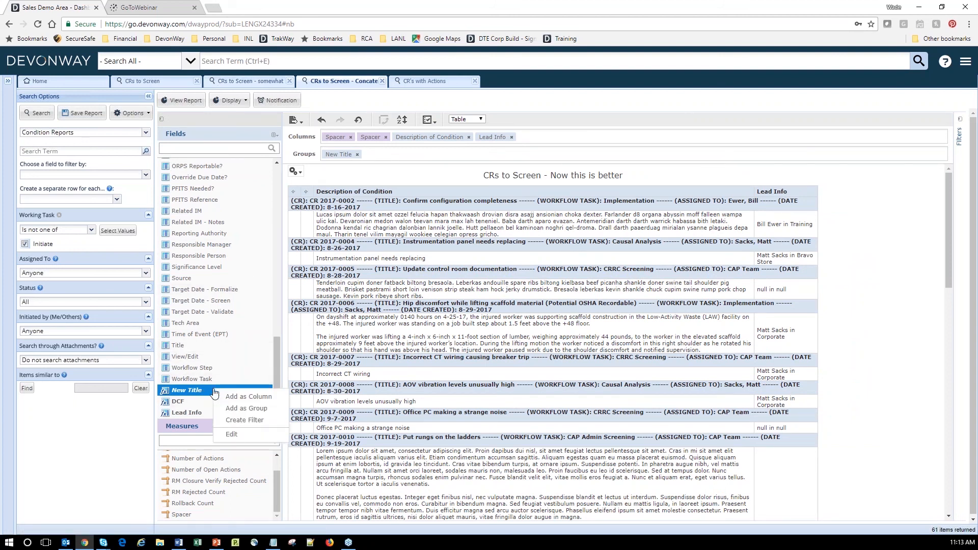
left_click(232, 433)
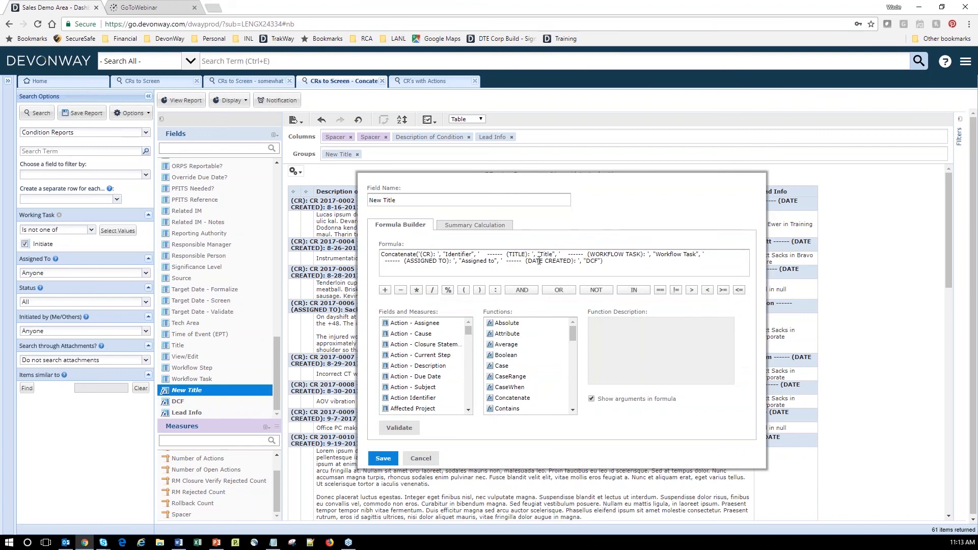
left_click_drag(586, 261, 595, 261)
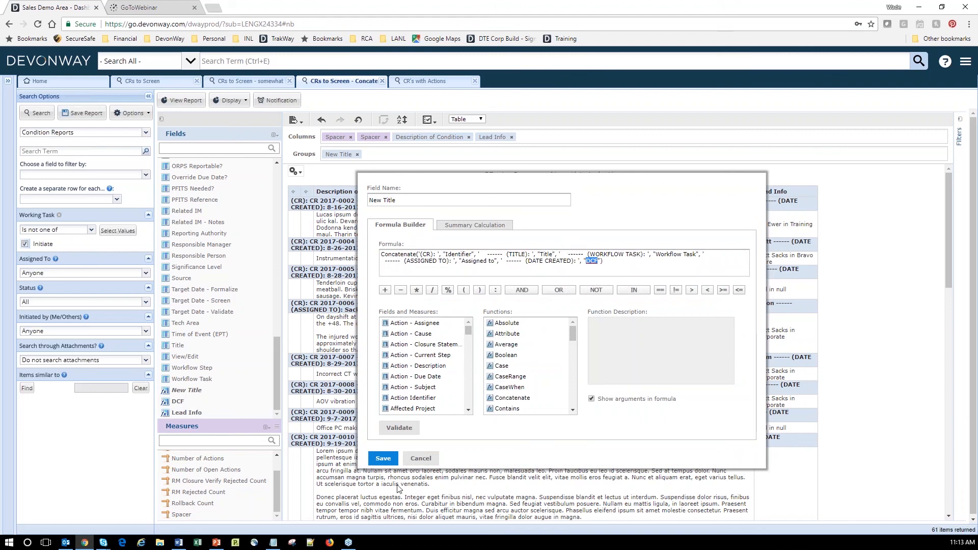
left_click(418, 458)
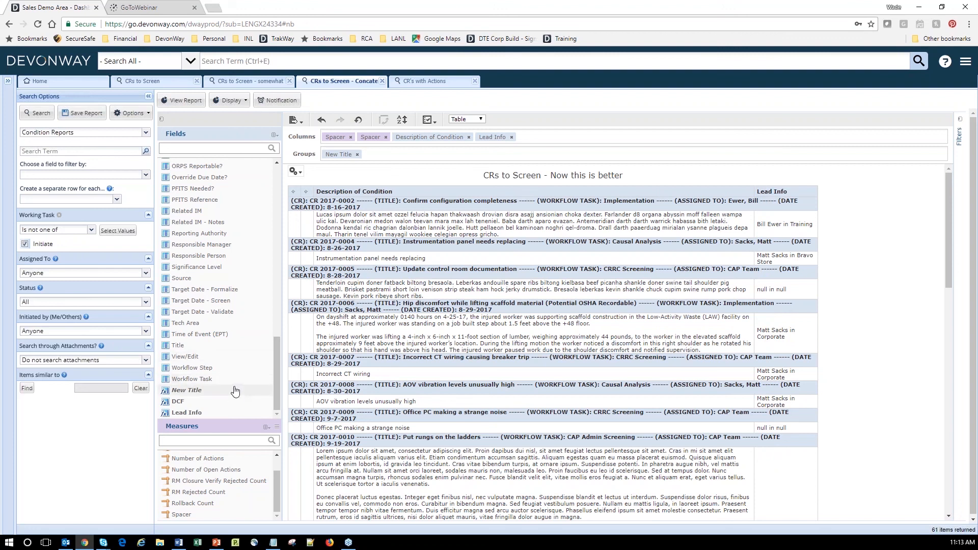
Open the DCF calculated field's definition to view its formula, and close it without saving.
left_click(209, 406)
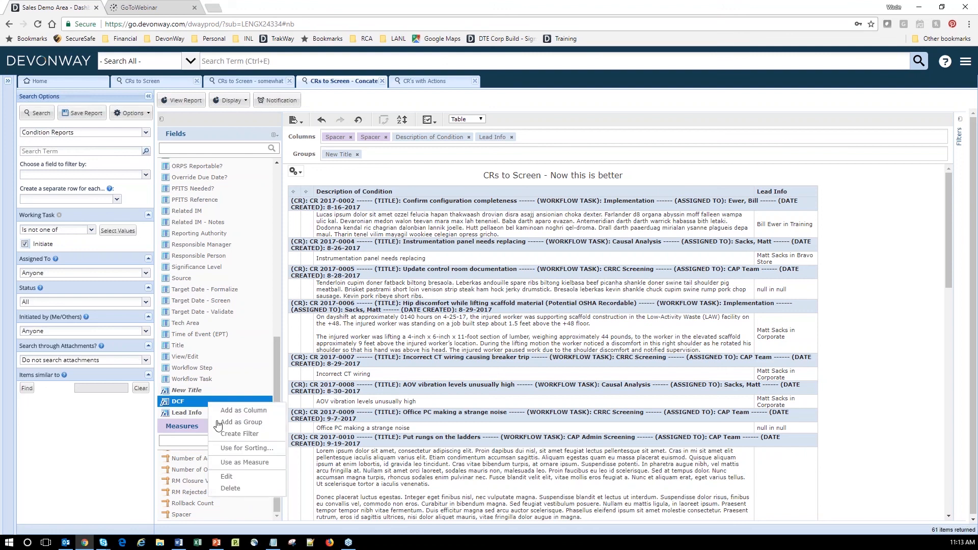
left_click(228, 476)
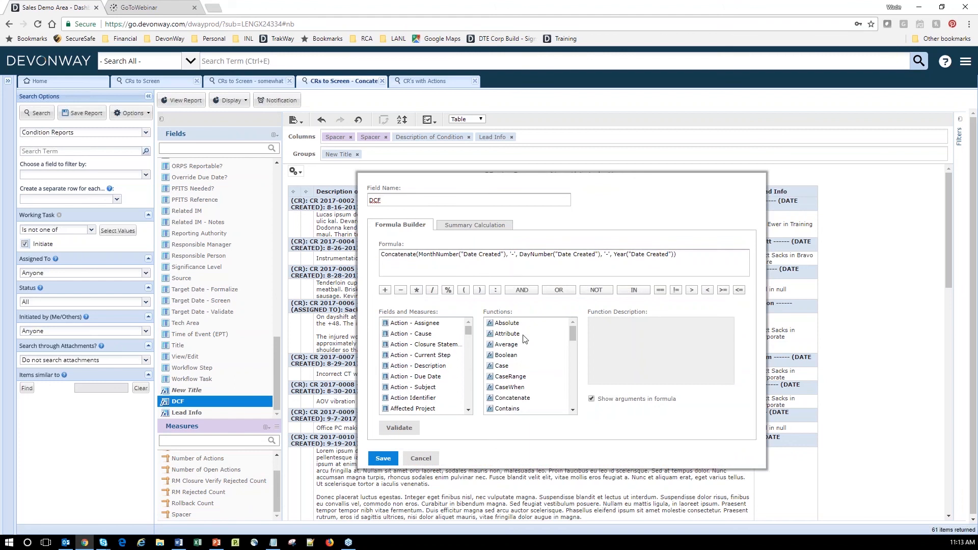
left_click(421, 458)
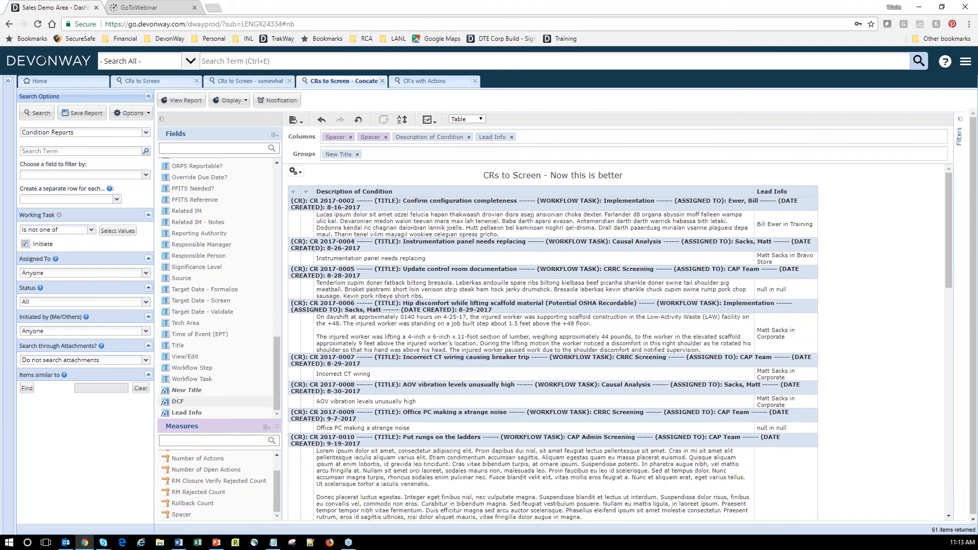
Reopen the DCF definition to examine its MonthNumber, DayNumber and Year arguments and the '-' separators, leaving it unsaved.
right_click(214, 402)
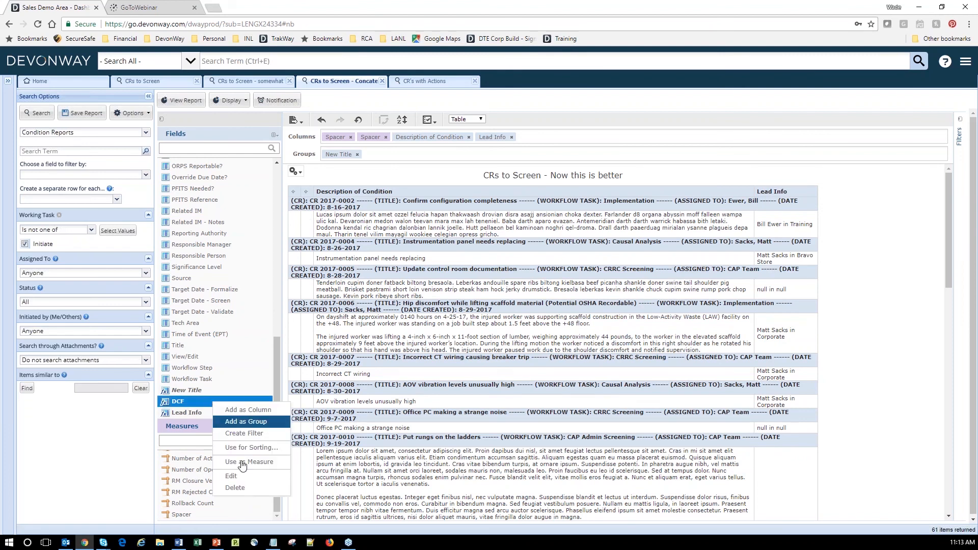
left_click(231, 476)
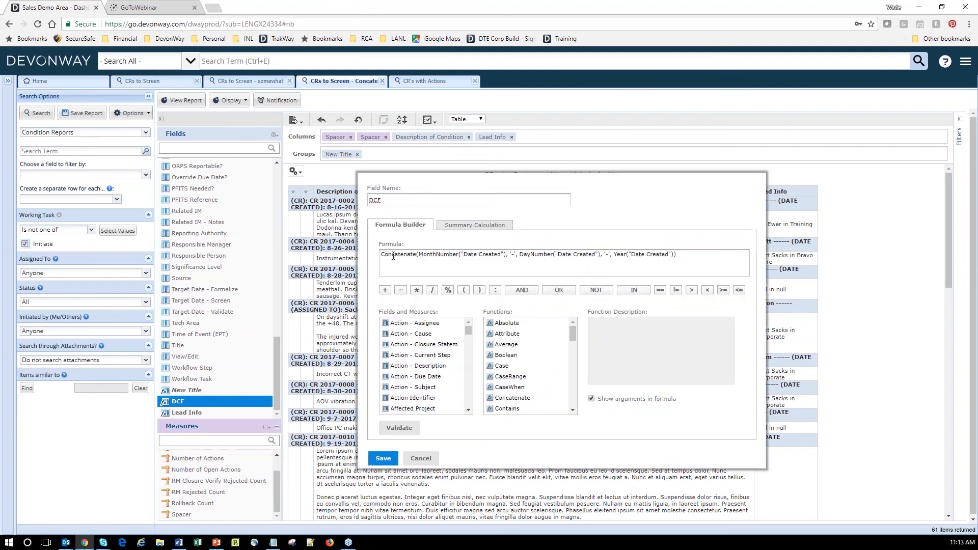
left_click_drag(419, 254, 629, 254)
left_click(476, 254)
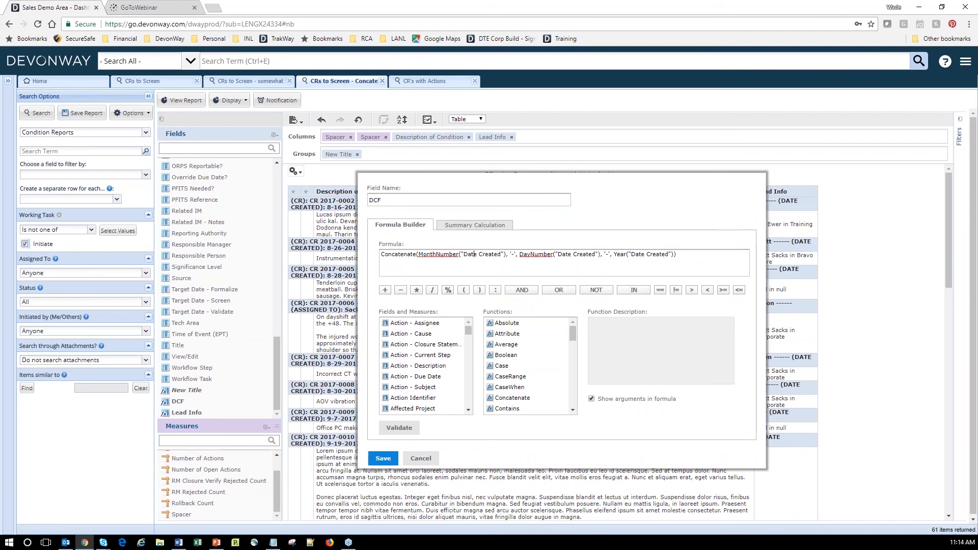
left_click_drag(511, 255, 514, 255)
left_click(421, 458)
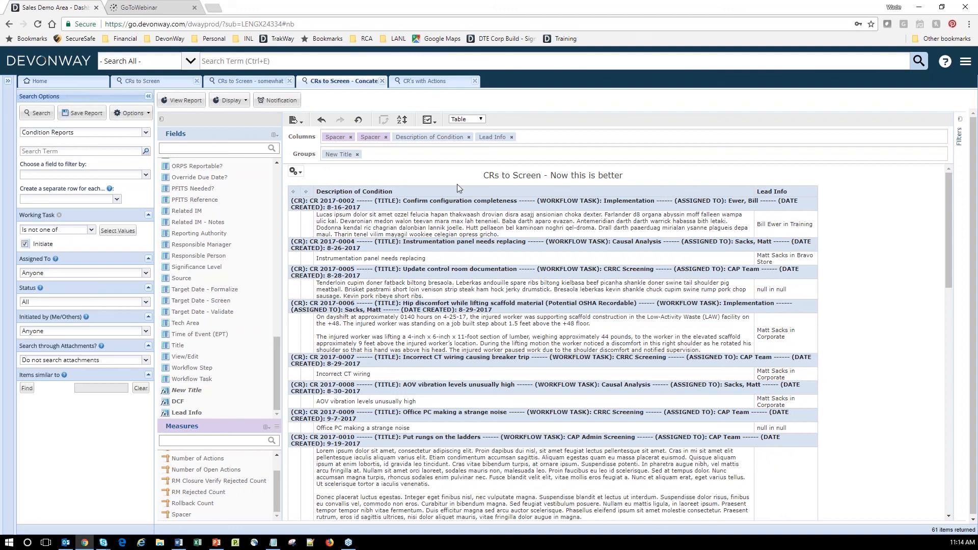
In the CR's with Actions report, inspect the description part of the New Title formula and close the definition without saving.
left_click(428, 82)
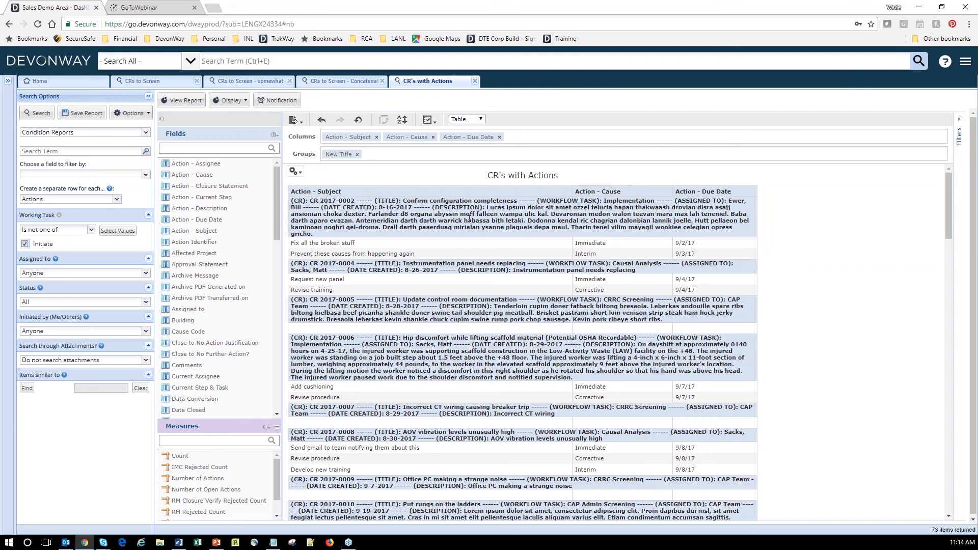
scroll(270, 317, "down", 4)
scroll(271, 317, "down", 8)
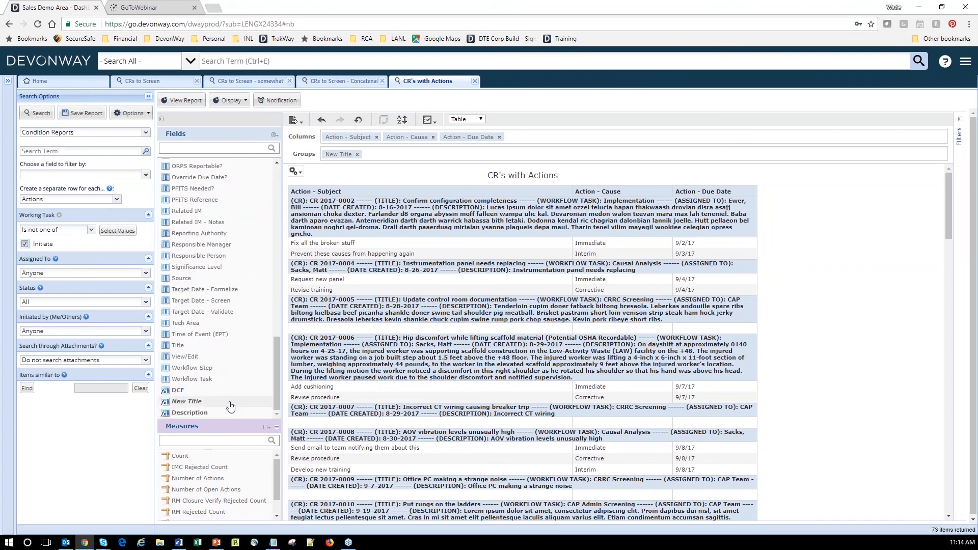
right_click(203, 402)
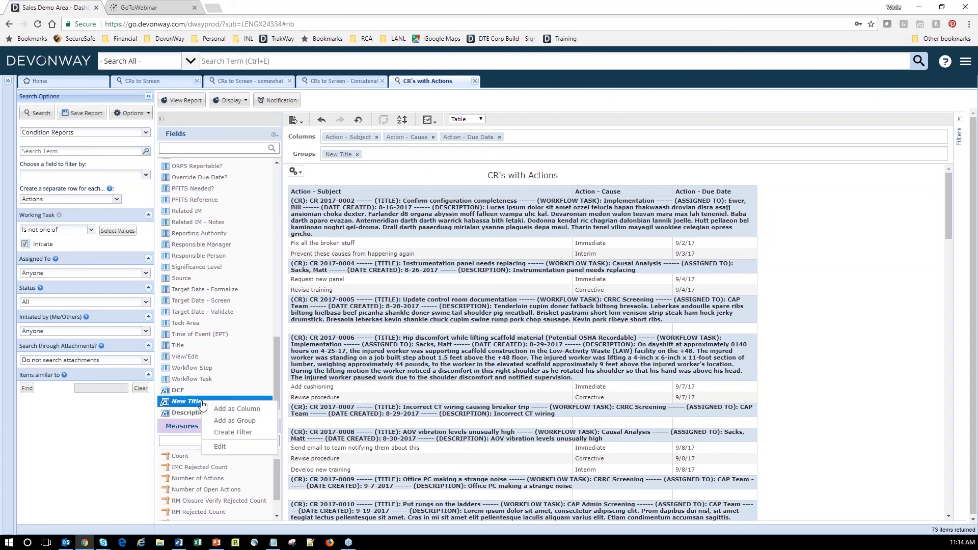
left_click(234, 447)
left_click(641, 269)
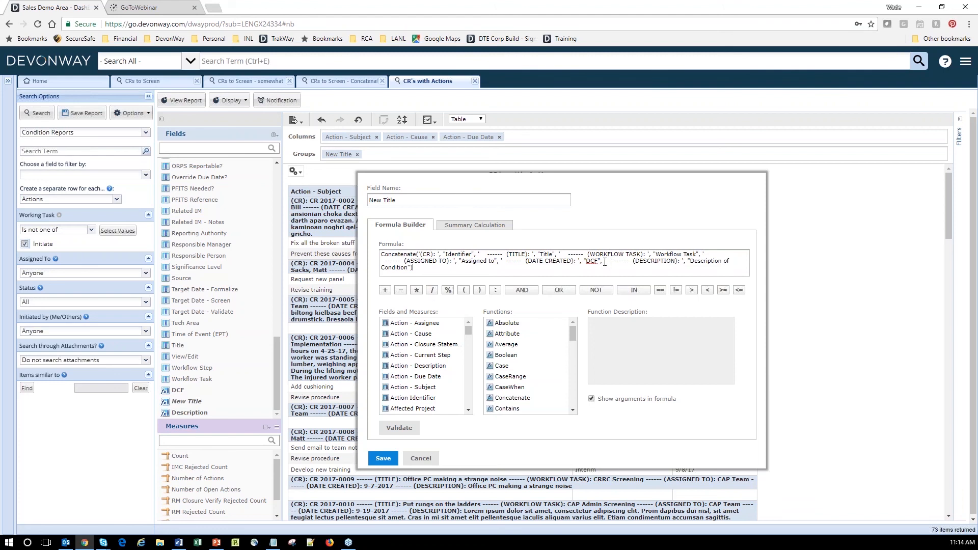
key("ctrl+shift+End")
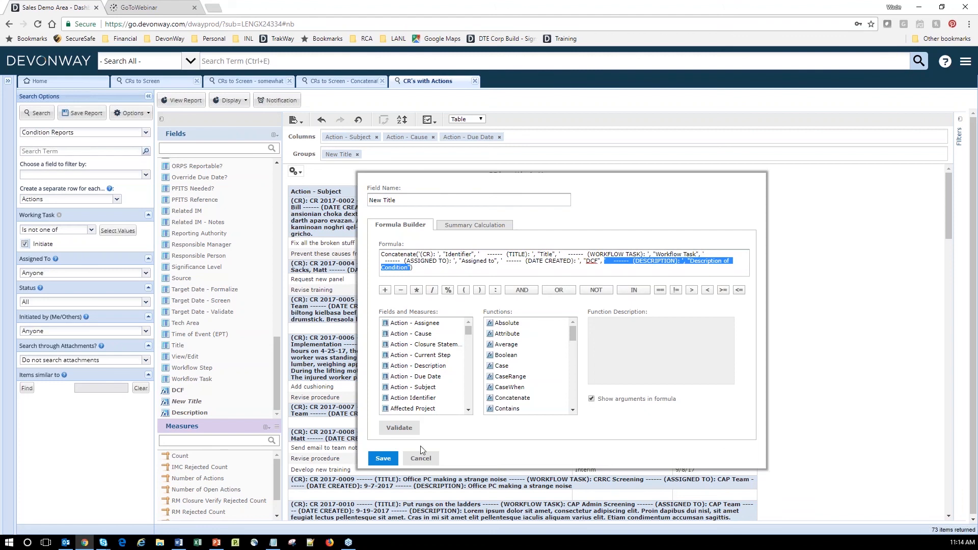
left_click(420, 459)
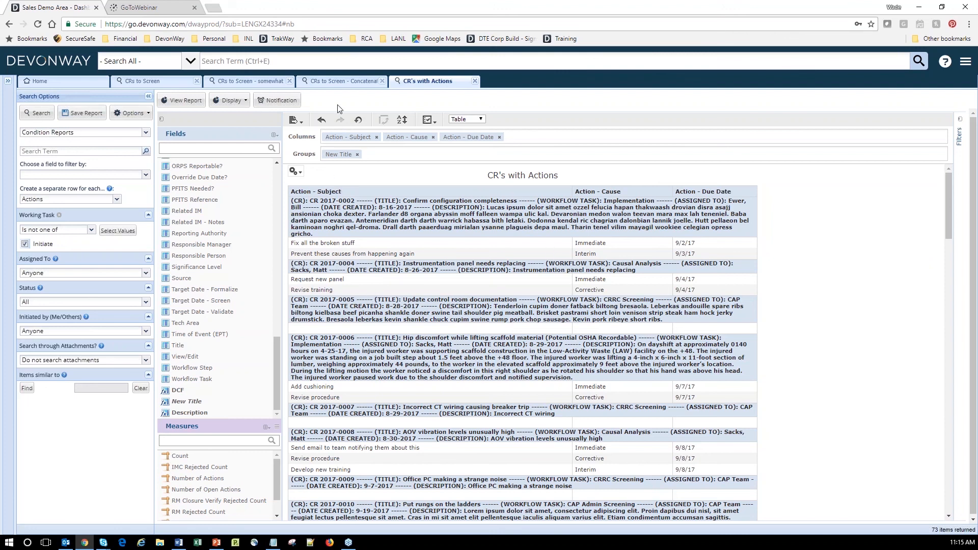
Return to the concatenated CRs to Screen report and open the New Title definition to examine its full formula.
left_click(338, 82)
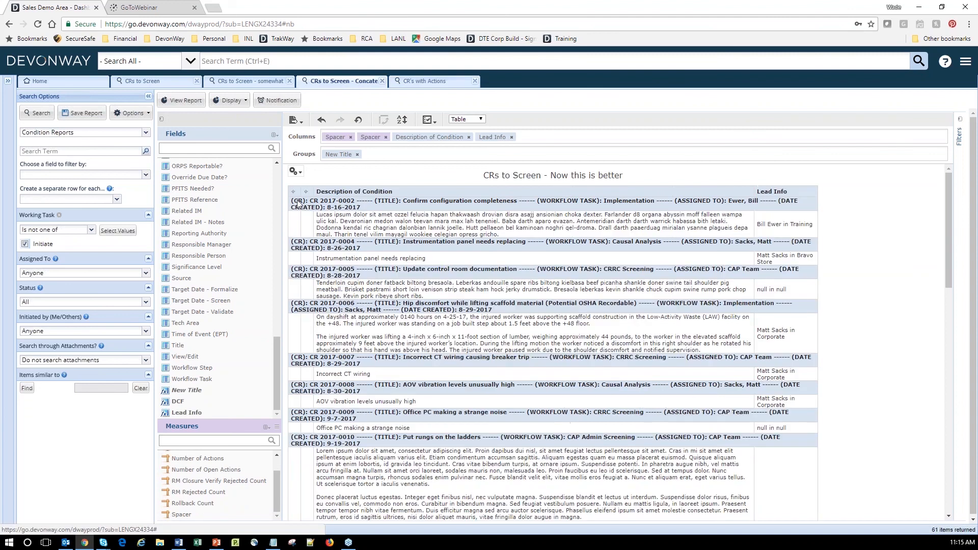
left_click(211, 392)
left_click(239, 437)
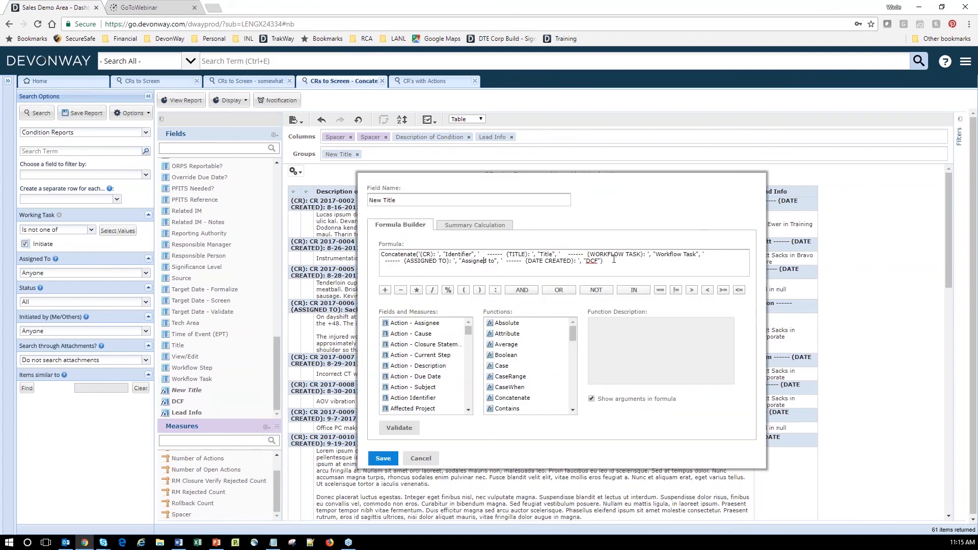
left_click_drag(613, 261, 372, 255)
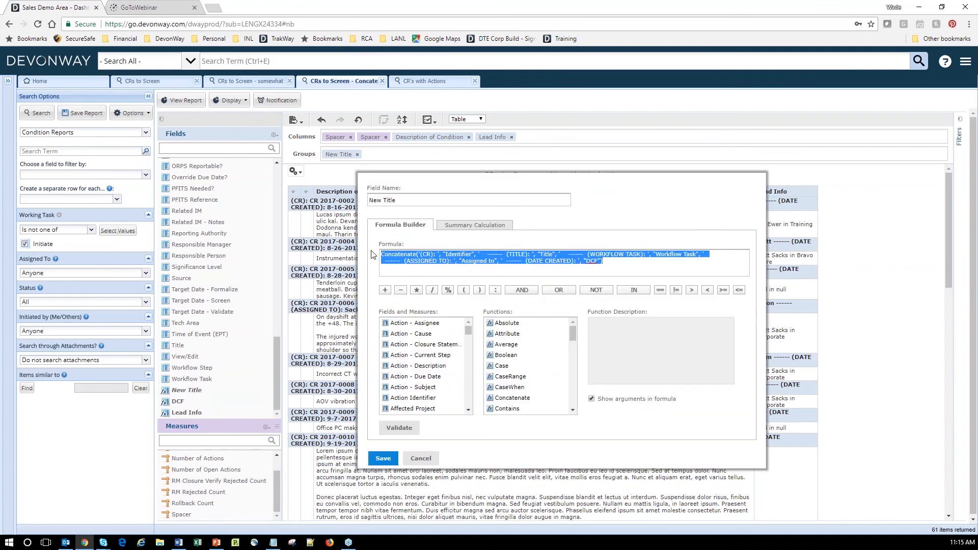
left_click(471, 255)
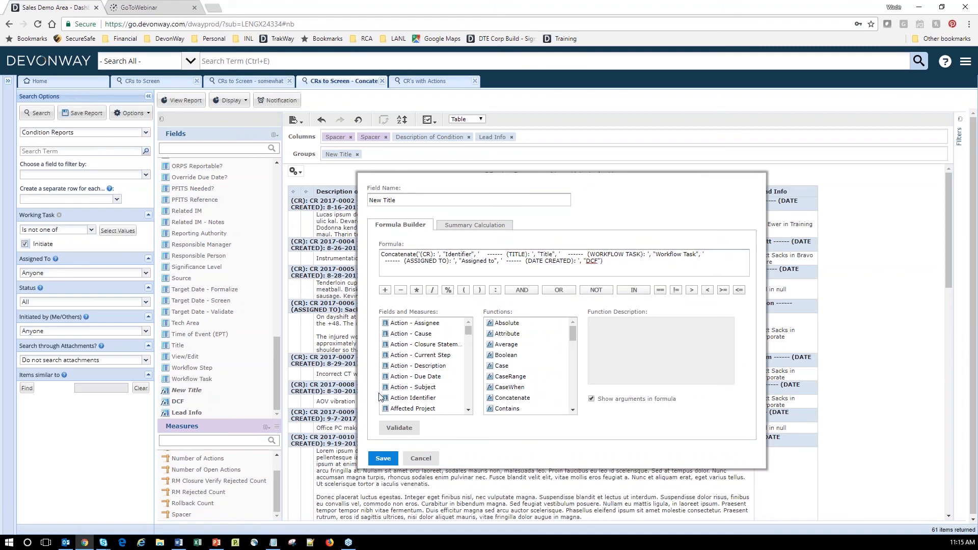
Switch to the Word document and complete the Concatenate formula under Typed with "Lead Department" as its last argument.
left_click(179, 542)
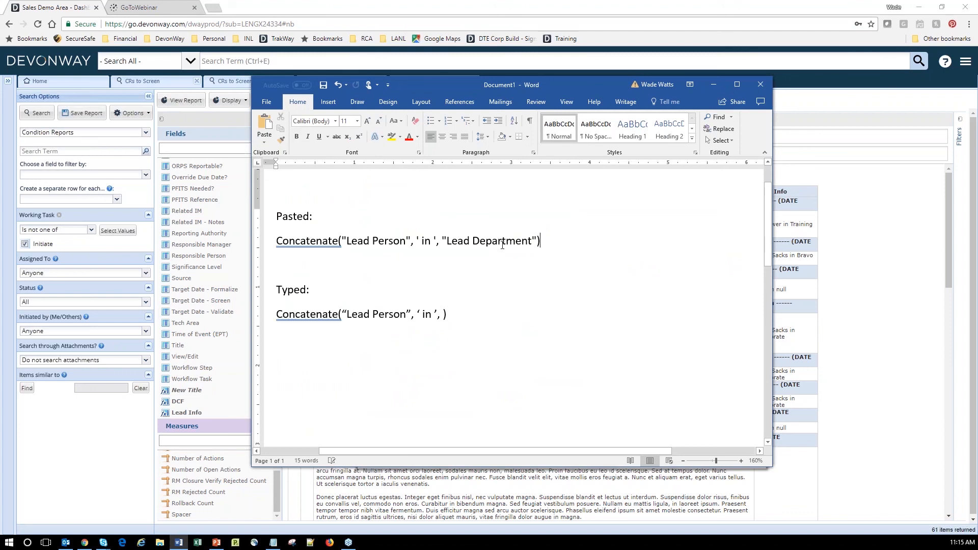
left_click_drag(502, 245, 276, 243)
left_click(328, 246)
left_click(345, 242)
left_click(442, 315)
type("\"Lead ")
type("Department")
type("\"")
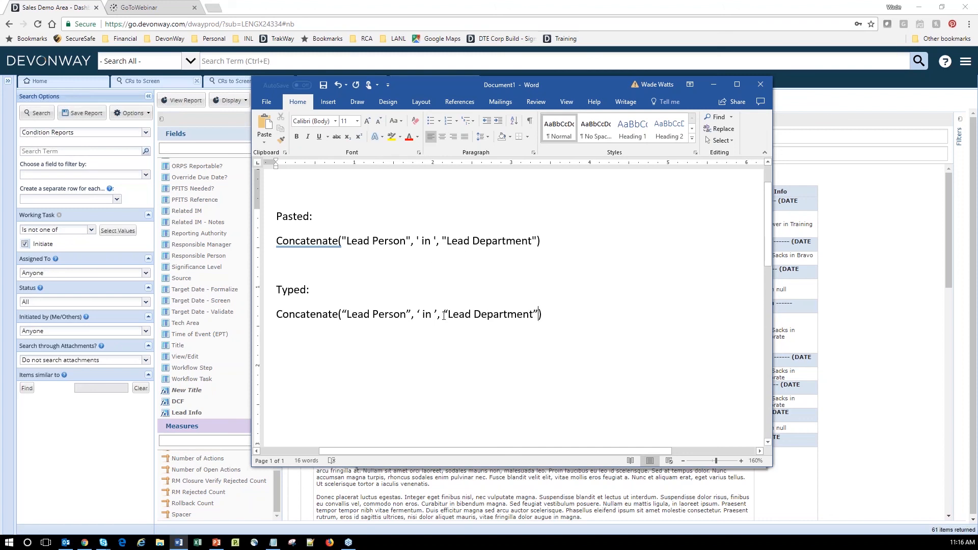
Try replacing "DCF" in the New Title formula with the “Lead Department” argument copied from Word, and validate the formula.
left_click_drag(442, 318, 538, 321)
key("ctrl+c")
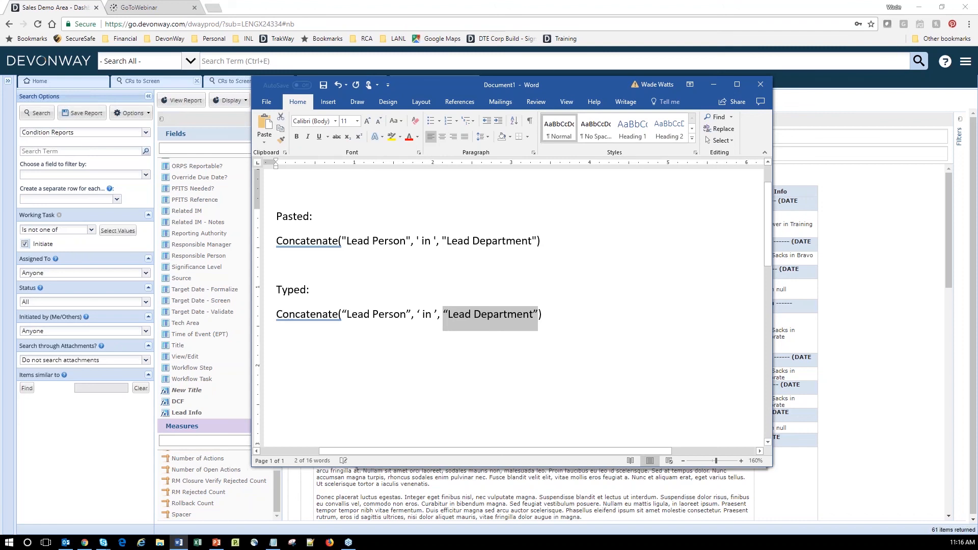
left_click(48, 3)
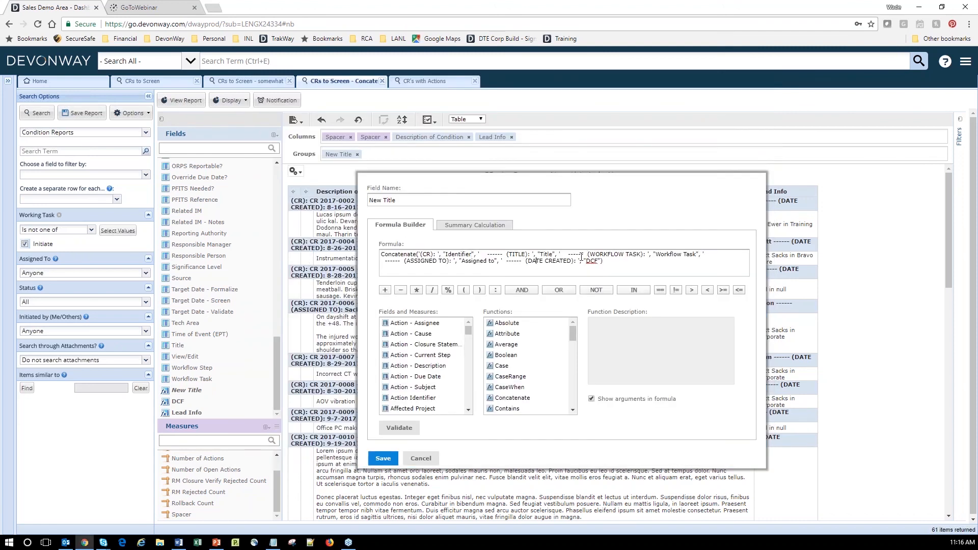
left_click_drag(583, 260, 602, 261)
key("ctrl+v")
left_click(399, 428)
left_click(398, 428)
Switch to Notepad, replace the to-do line with "Date Created" in straight double quotes, and close the New Title definition.
left_click(274, 543)
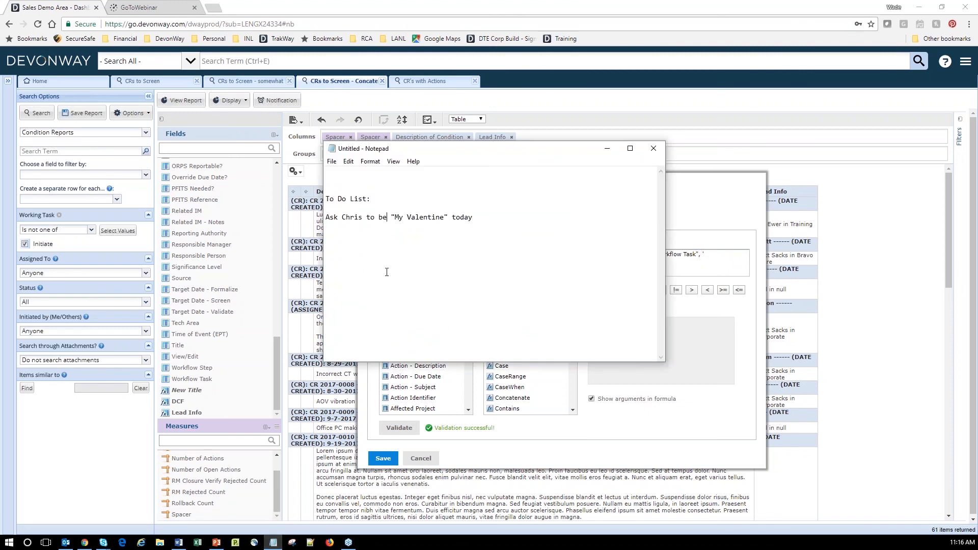
left_click_drag(482, 218, 327, 224)
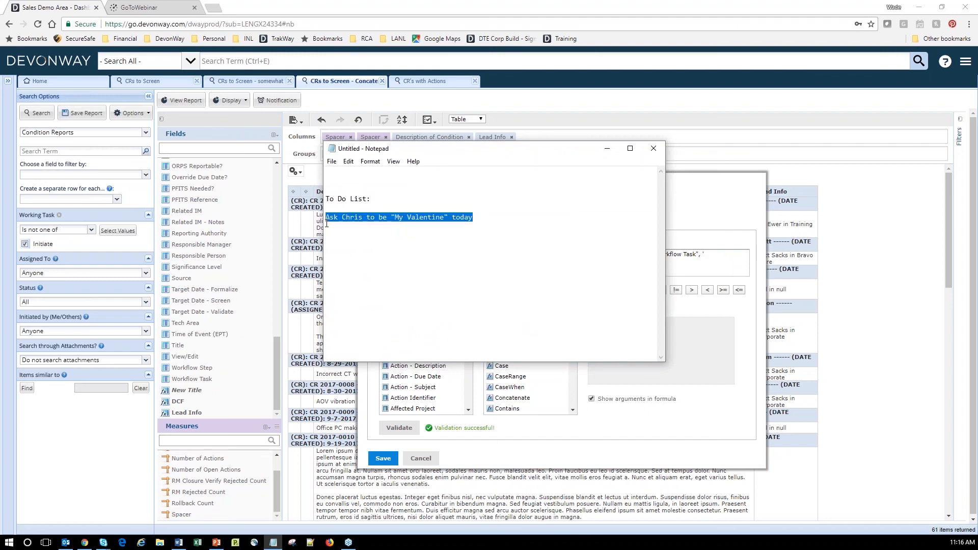
type("\"")
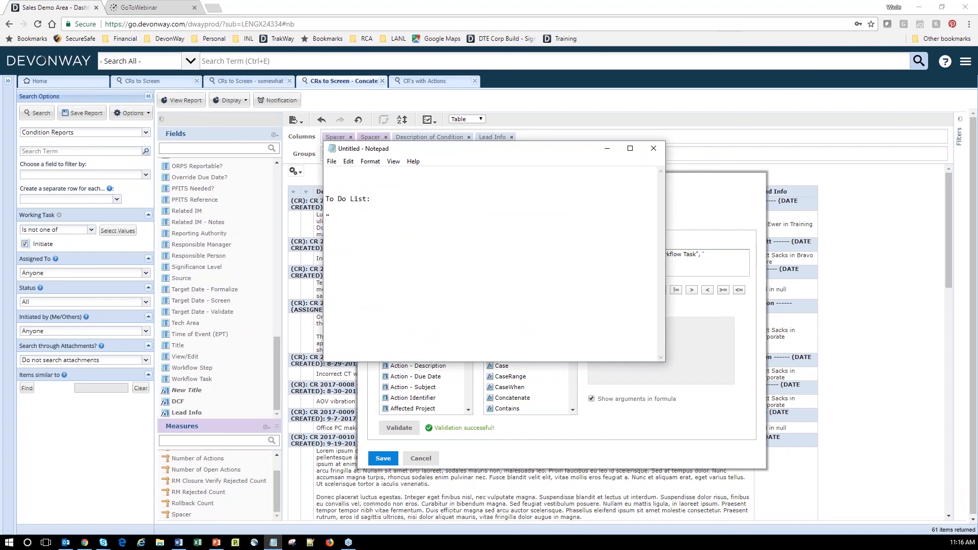
type("Date Created\"")
left_click_drag(391, 217, 310, 226)
left_click(607, 148)
left_click(396, 461)
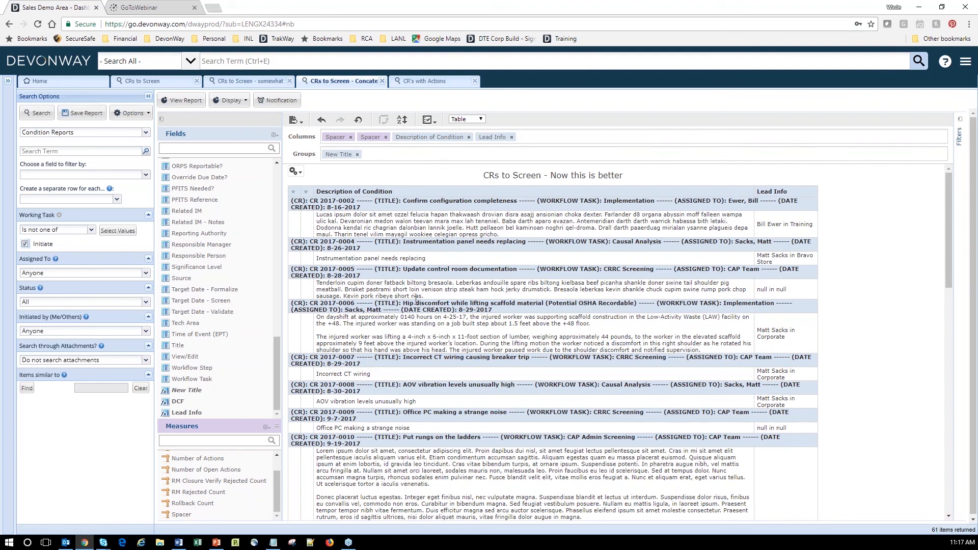
Switch to PowerPoint, start the slide show at the BI Calculated Field: Concatenate slide, and advance to the Next Release slide.
left_click(220, 542)
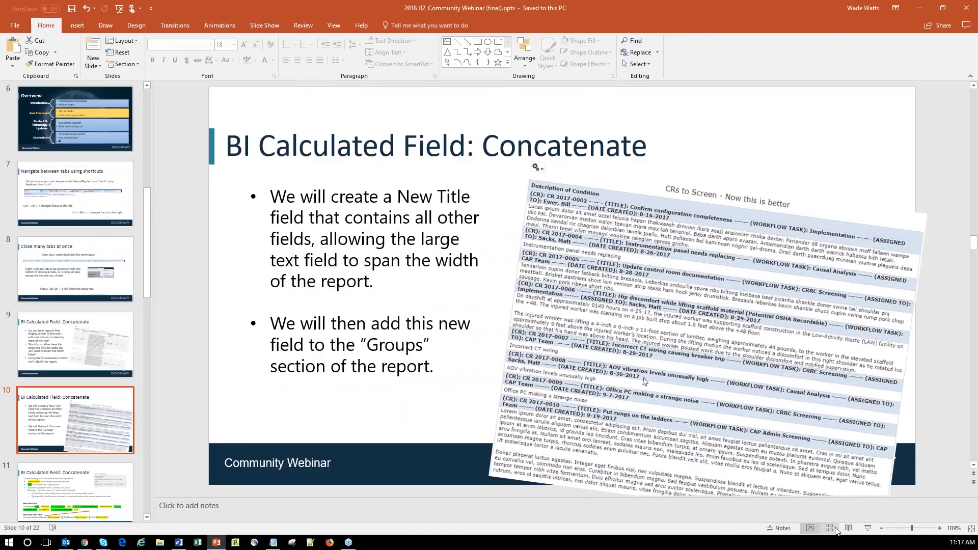
left_click(866, 529)
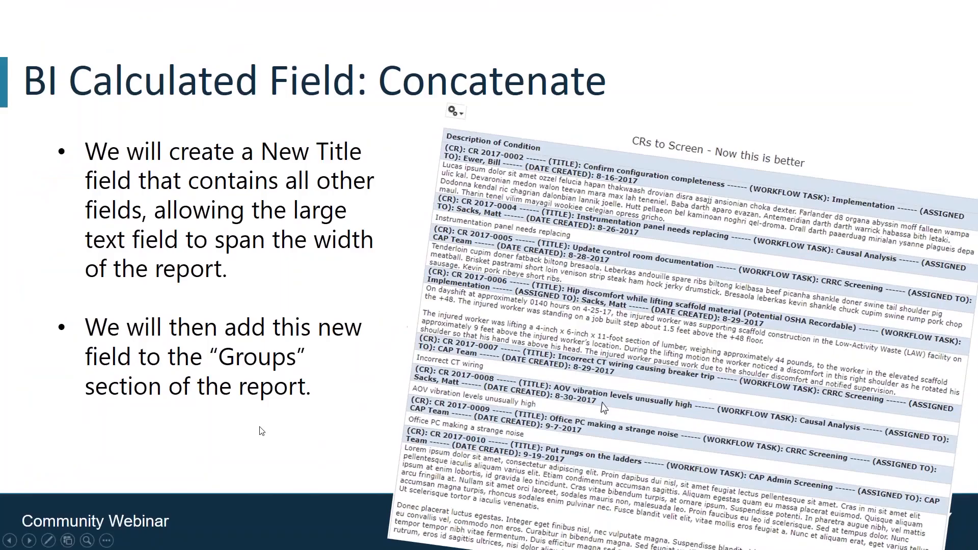
left_click(260, 430)
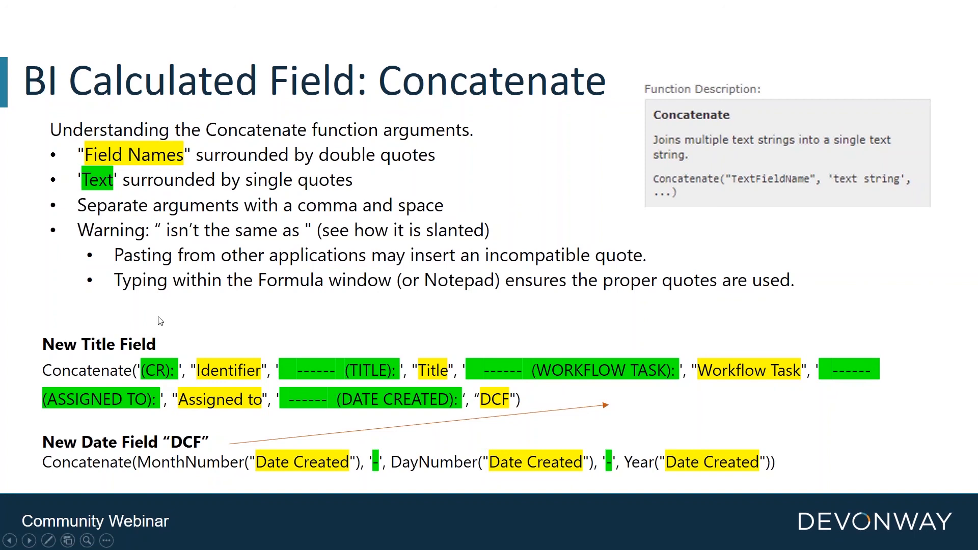
left_click(174, 181)
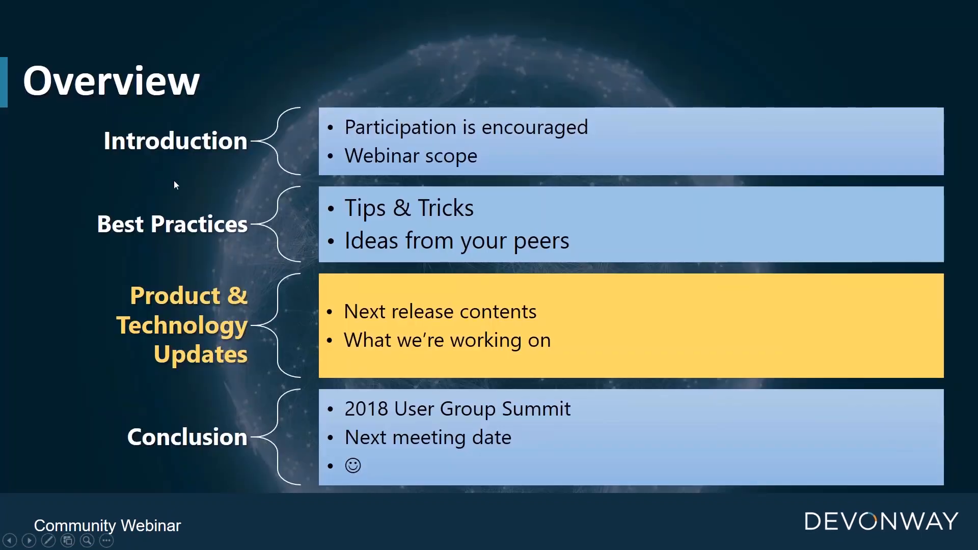
left_click(174, 181)
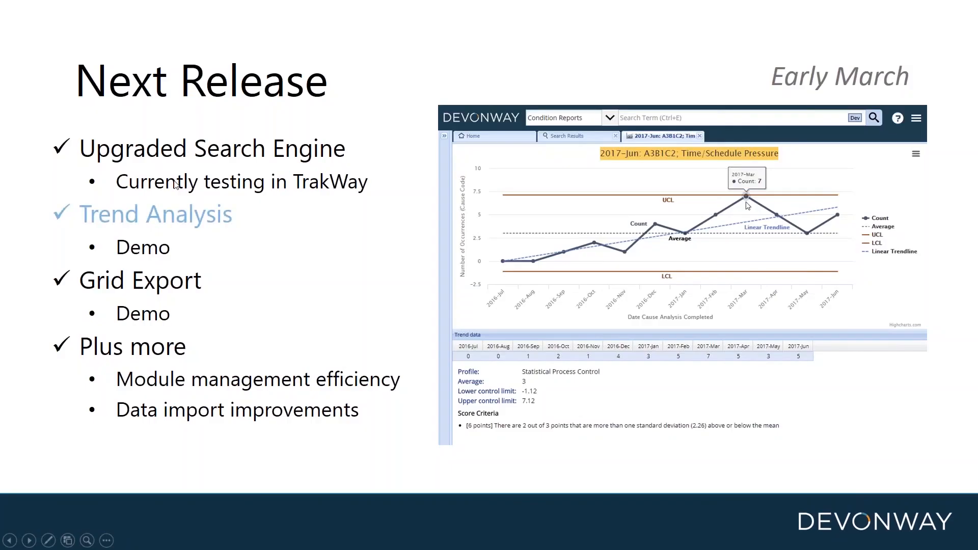
Go back in the slide show from Next Release to the Overview slide.
right_click(173, 180)
key("Escape")
right_click(216, 204)
left_click(239, 218)
right_click(240, 218)
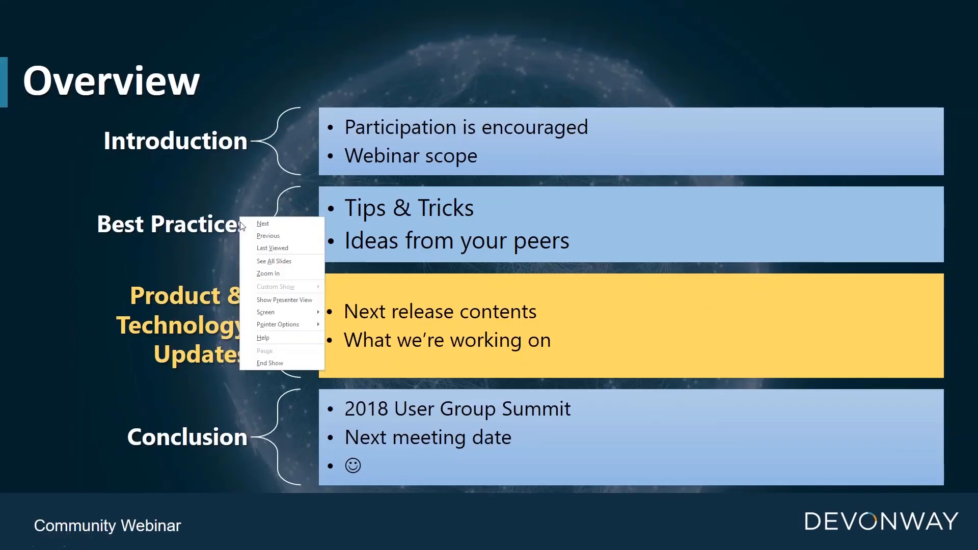